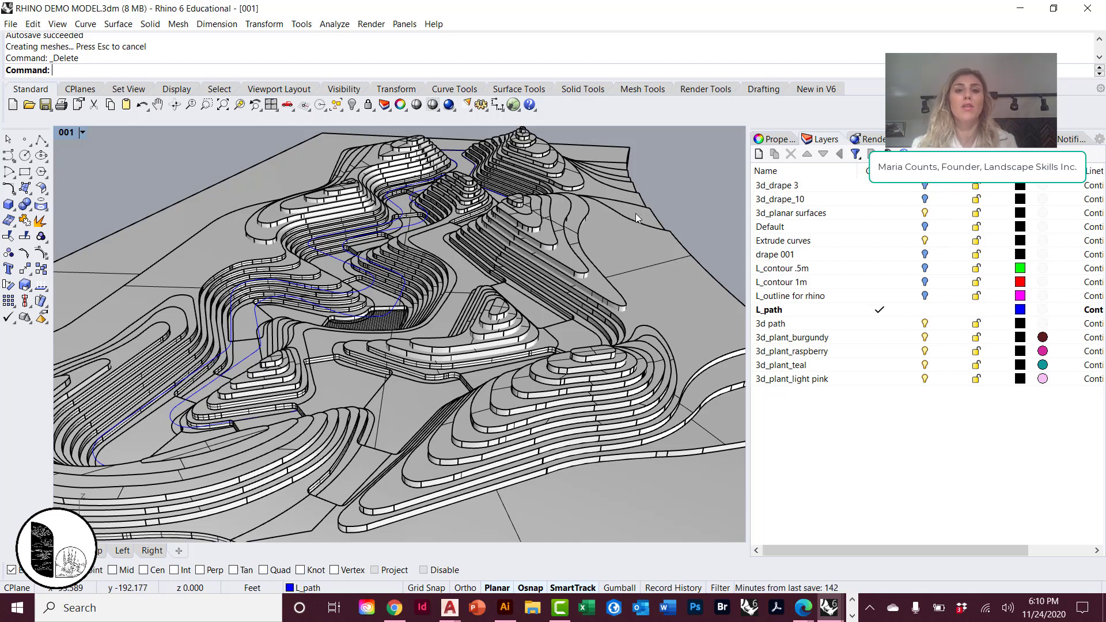
Examine the terraced landform model and its path lines from several angles and distances.
{"action": "right_click_drag", "start_coordinate": [625, 233], "coordinate": [218, 263]}
{"action": "scroll", "coordinate": [450, 327], "scroll_direction": "down", "scroll_amount": 3}
{"action": "scroll", "coordinate": [413, 378], "scroll_direction": "up", "scroll_amount": 4}
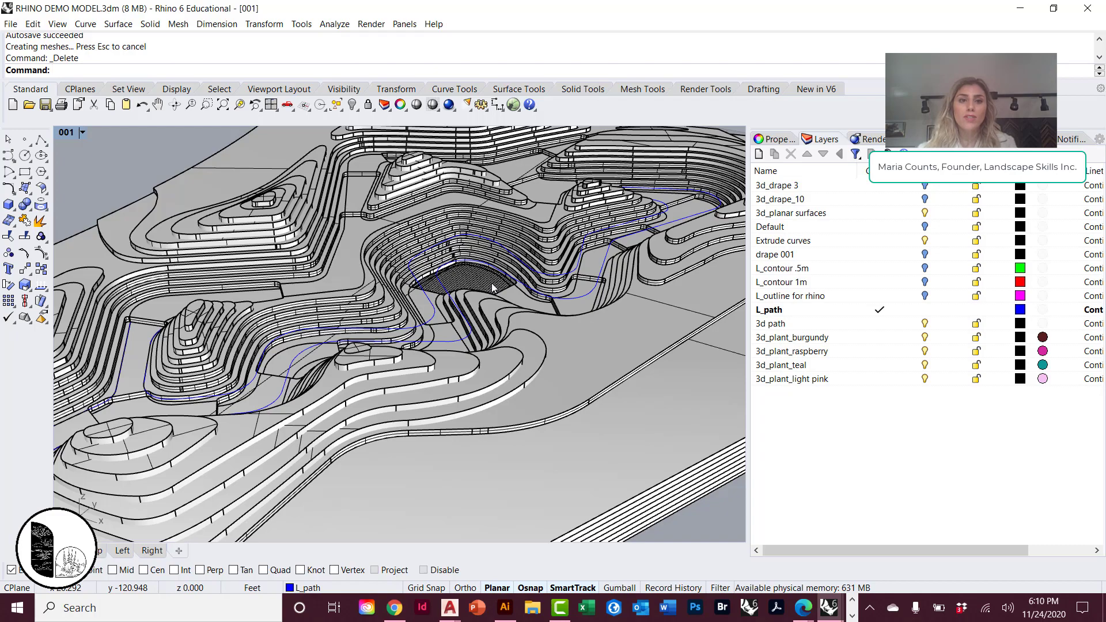
{"action": "scroll", "coordinate": [491, 305], "scroll_direction": "down", "scroll_amount": 3}
{"action": "right_click_drag", "start_coordinate": [490, 311], "coordinate": [530, 292]}
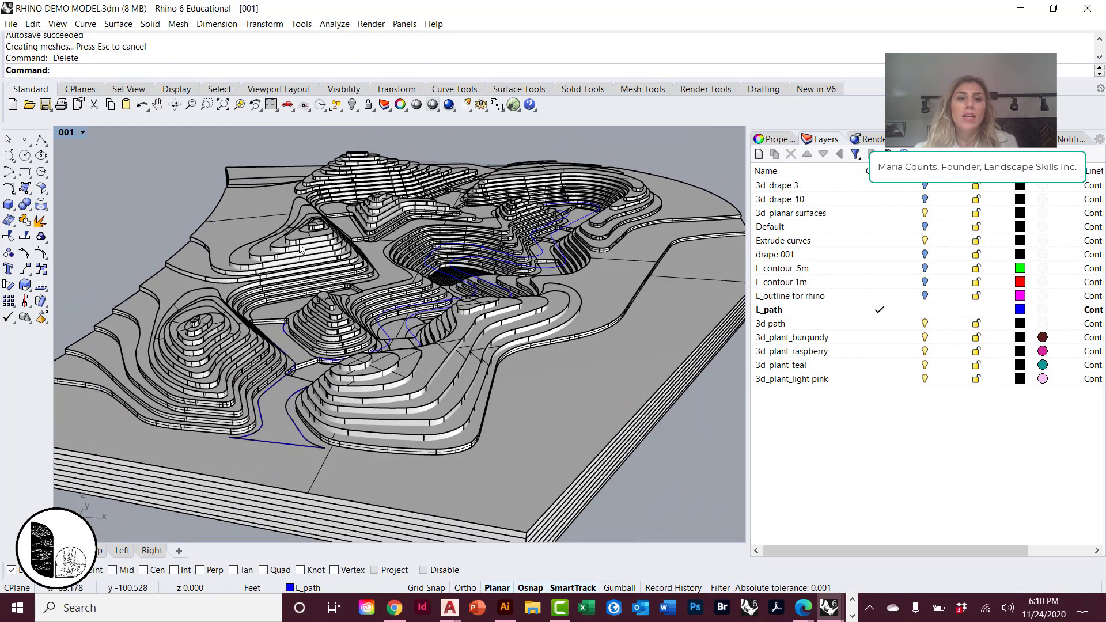
{"action": "scroll", "coordinate": [339, 262], "scroll_direction": "up", "scroll_amount": 2}
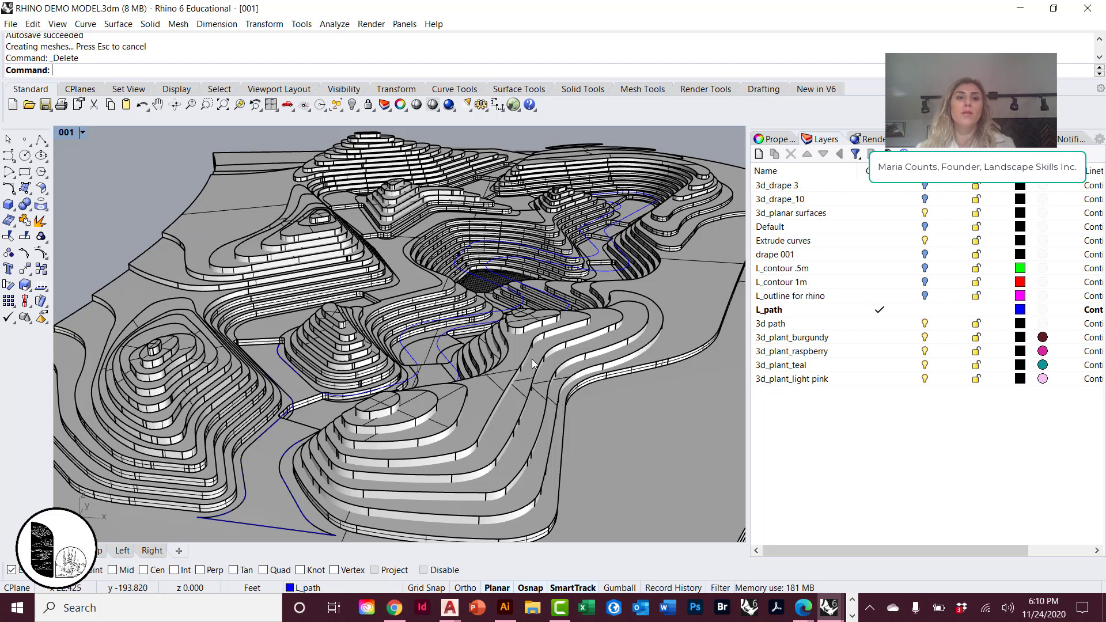
Switch to the RHINO RENDER DEMO MODEL file and frame the winding paths in the perspective view.
{"action": "mouse_move", "coordinate": [829, 608]}
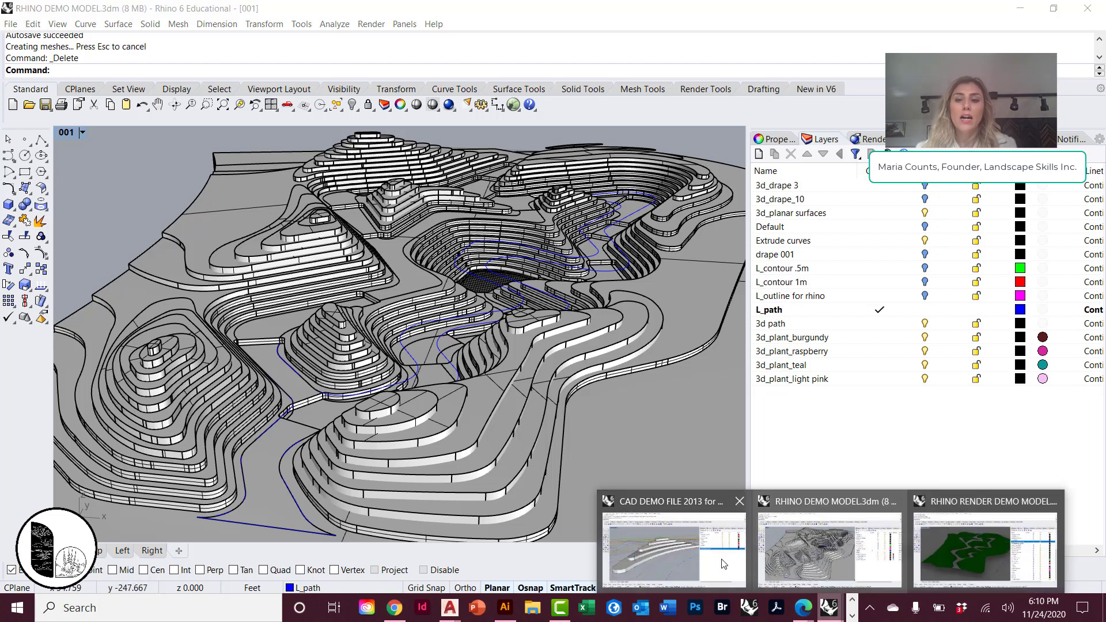
{"action": "left_click", "coordinate": [959, 553]}
{"action": "scroll", "coordinate": [508, 398], "scroll_direction": "up", "scroll_amount": 3}
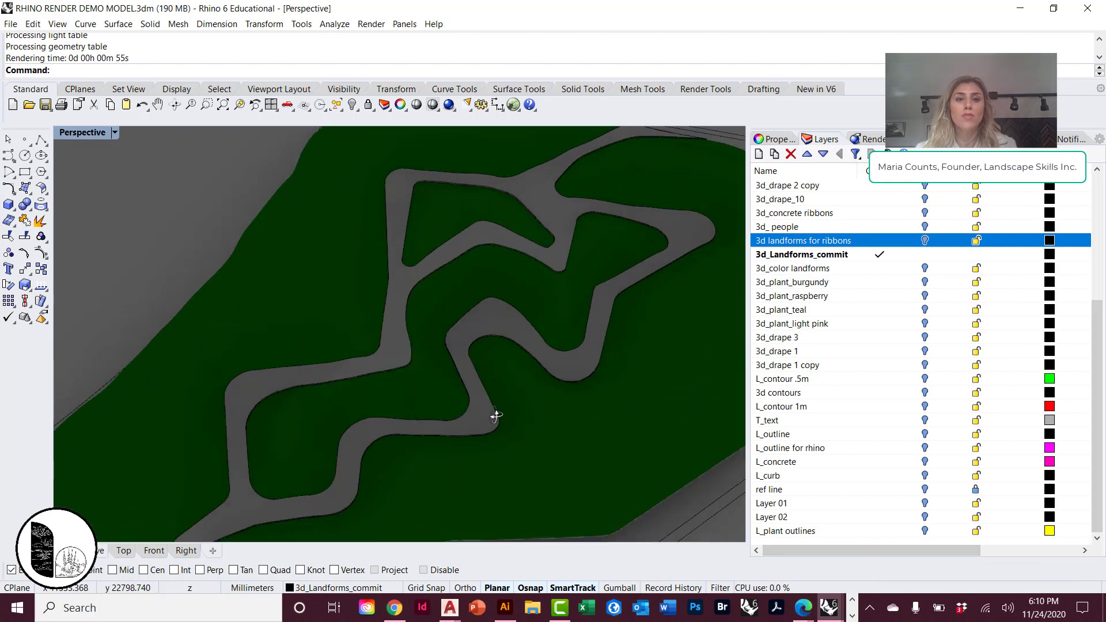
{"action": "scroll", "coordinate": [442, 309], "scroll_direction": "up", "scroll_amount": 5}
{"action": "scroll", "coordinate": [487, 255], "scroll_direction": "up", "scroll_amount": 3}
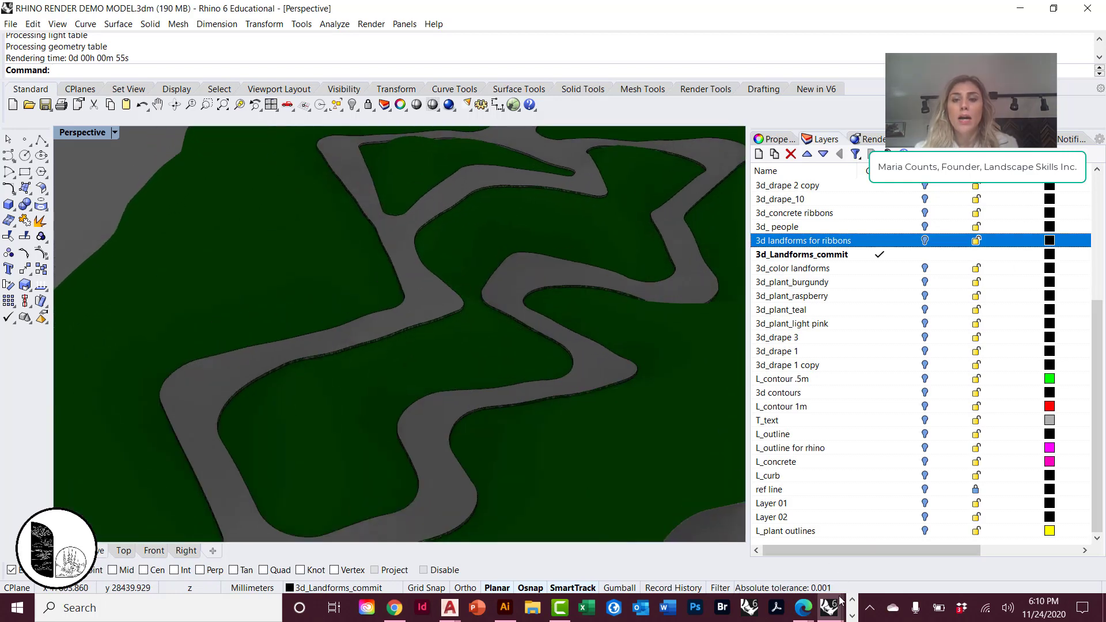
{"action": "mouse_move", "coordinate": [830, 608]}
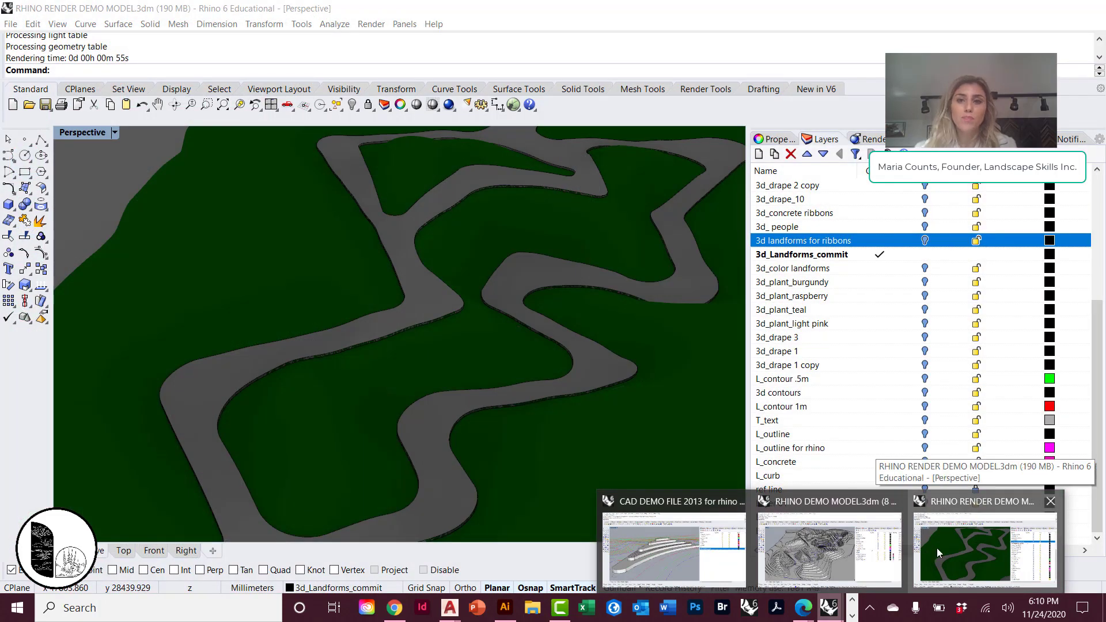
Show the 3d_plant_burgundy, 3d_color landforms and 3d_plant_raspberry layers, and make 3d_color landforms the current layer.
{"action": "left_click", "coordinate": [925, 282]}
{"action": "left_click", "coordinate": [924, 269]}
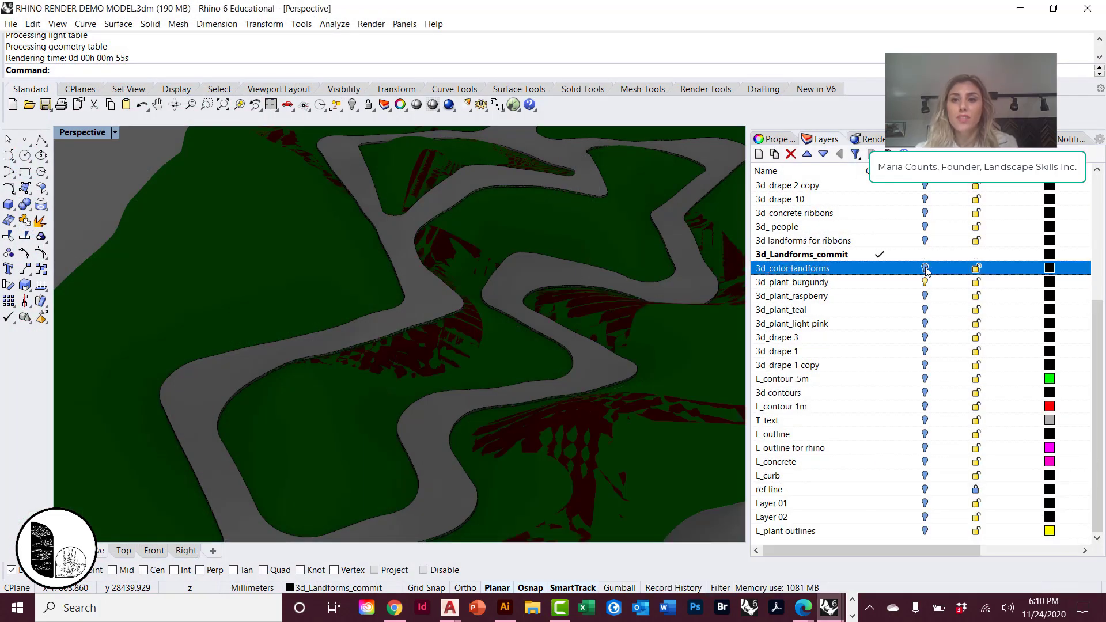
{"action": "left_click", "coordinate": [924, 297]}
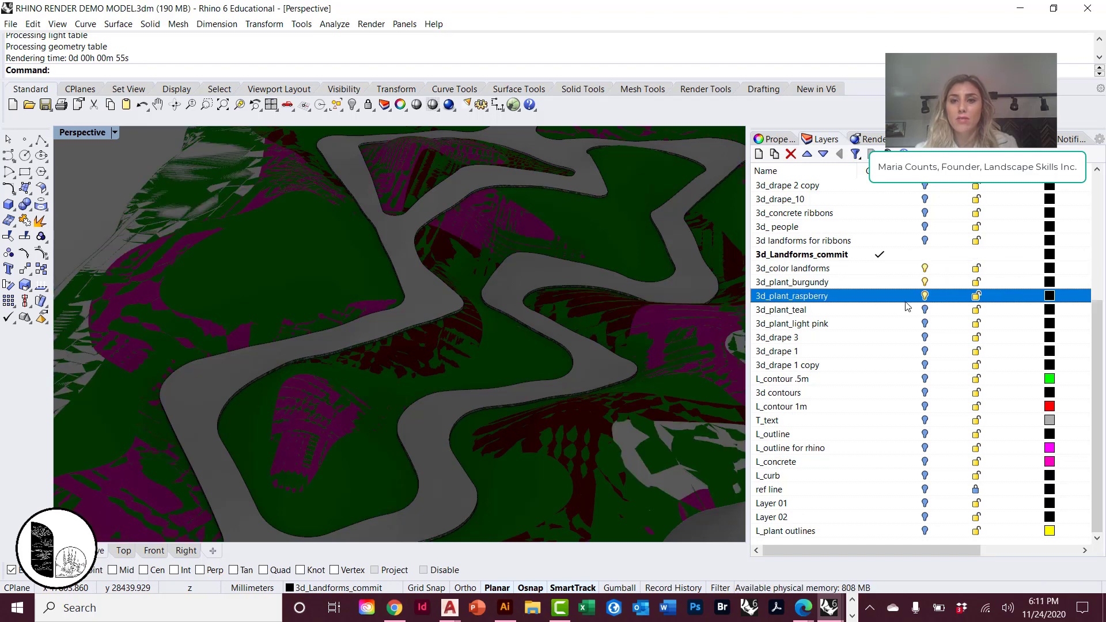
{"action": "left_click", "coordinate": [901, 269]}
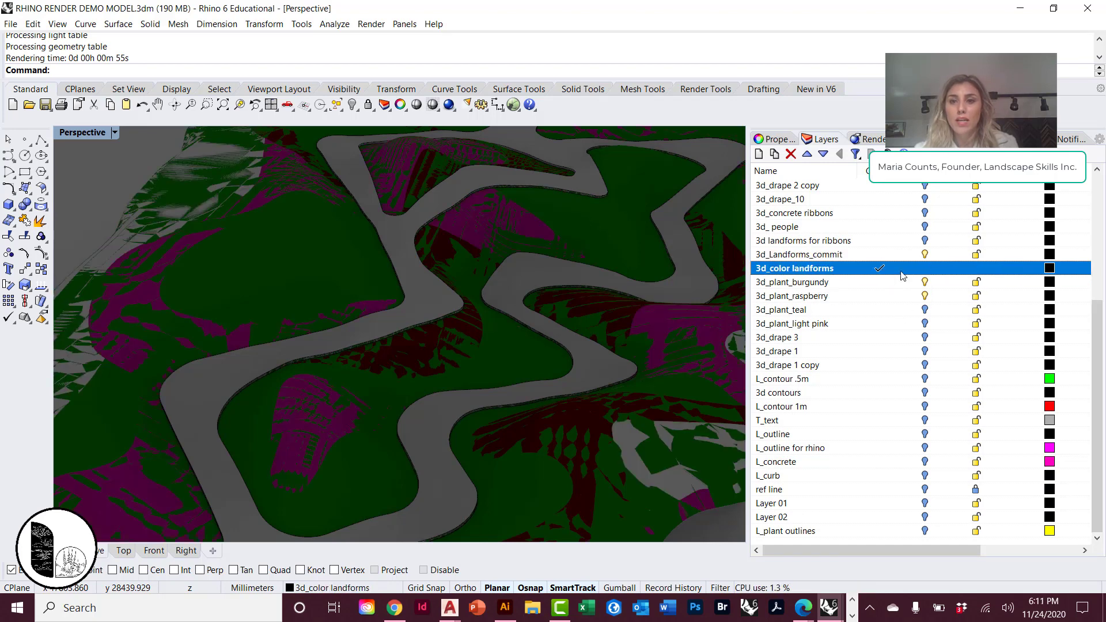
Hide the 3d_Landforms_commit layer and show the 3d_plant_teal and 3d_plant_light pink layers.
{"action": "left_click", "coordinate": [925, 254]}
{"action": "right_click_drag", "start_coordinate": [514, 292], "coordinate": [535, 304]}
{"action": "left_click", "coordinate": [925, 309]}
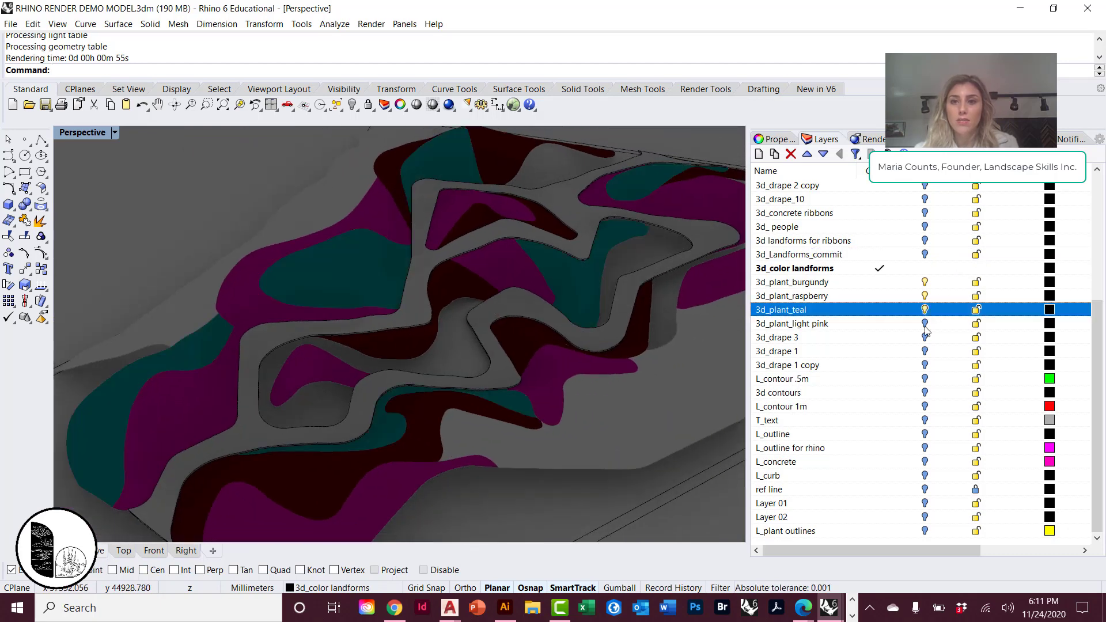
{"action": "left_click", "coordinate": [925, 324]}
{"action": "left_click", "coordinate": [925, 324]}
Open the document's render properties and set the render resolution to 150 DPI.
{"action": "right_click_drag", "start_coordinate": [682, 328], "coordinate": [582, 321]}
{"action": "scroll", "coordinate": [489, 354], "scroll_direction": "down", "scroll_amount": 5}
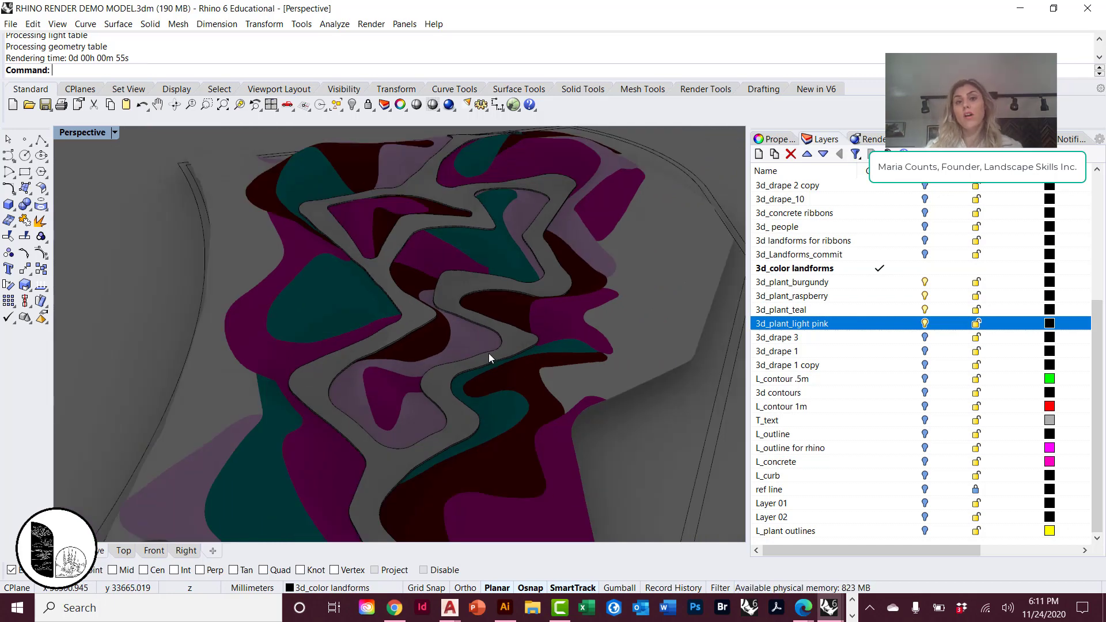
{"action": "right_click_drag", "start_coordinate": [489, 354], "coordinate": [459, 355]}
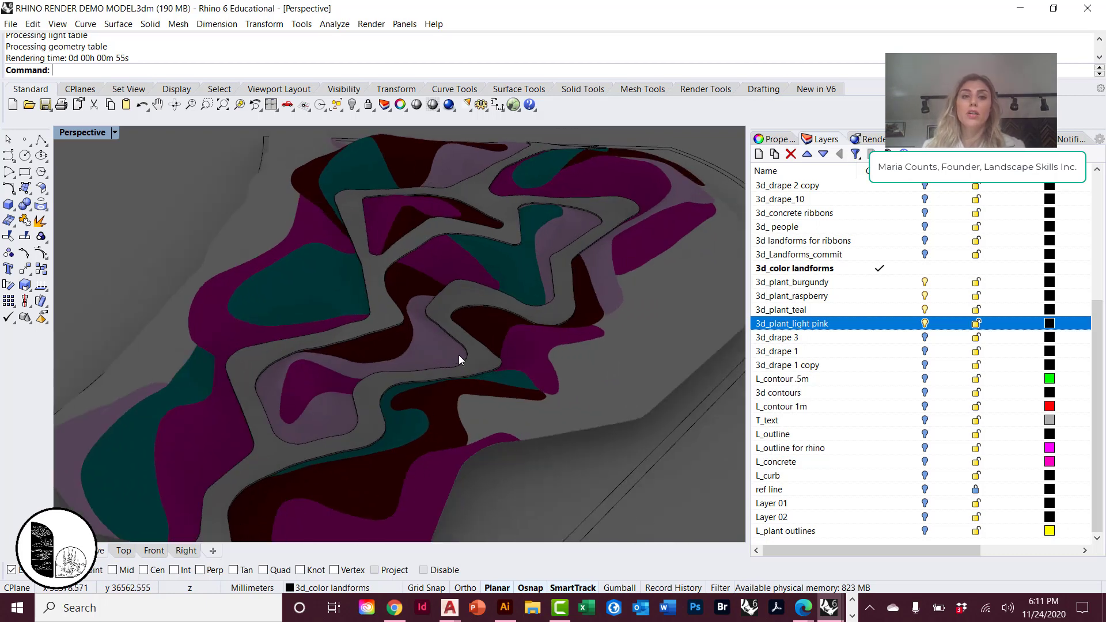
{"action": "scroll", "coordinate": [326, 310], "scroll_direction": "up", "scroll_amount": 3}
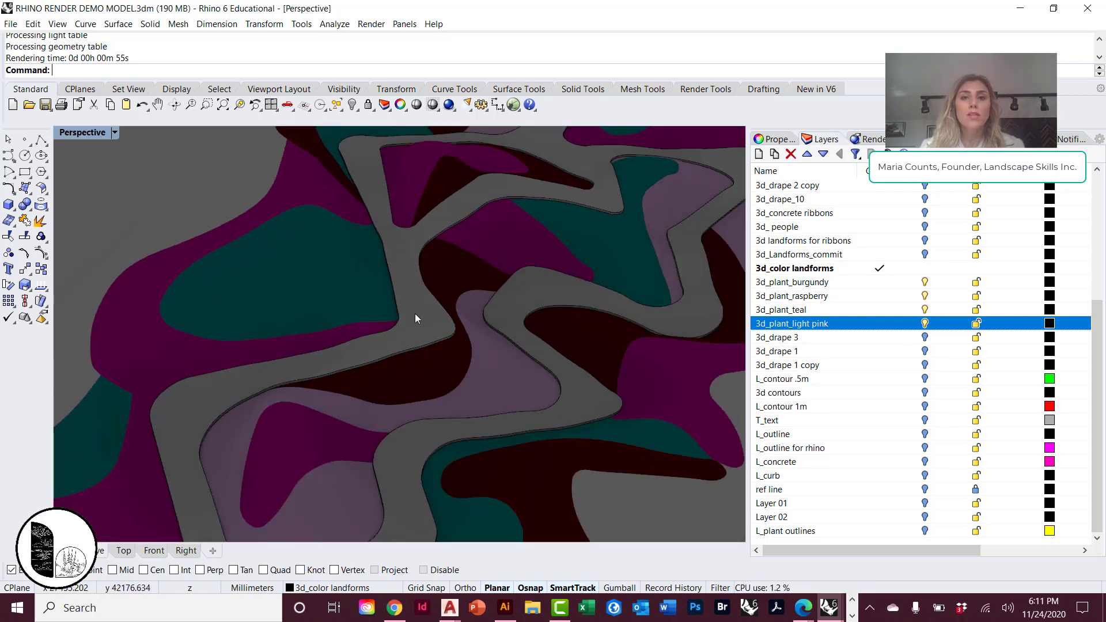
{"action": "left_click", "coordinate": [372, 24]}
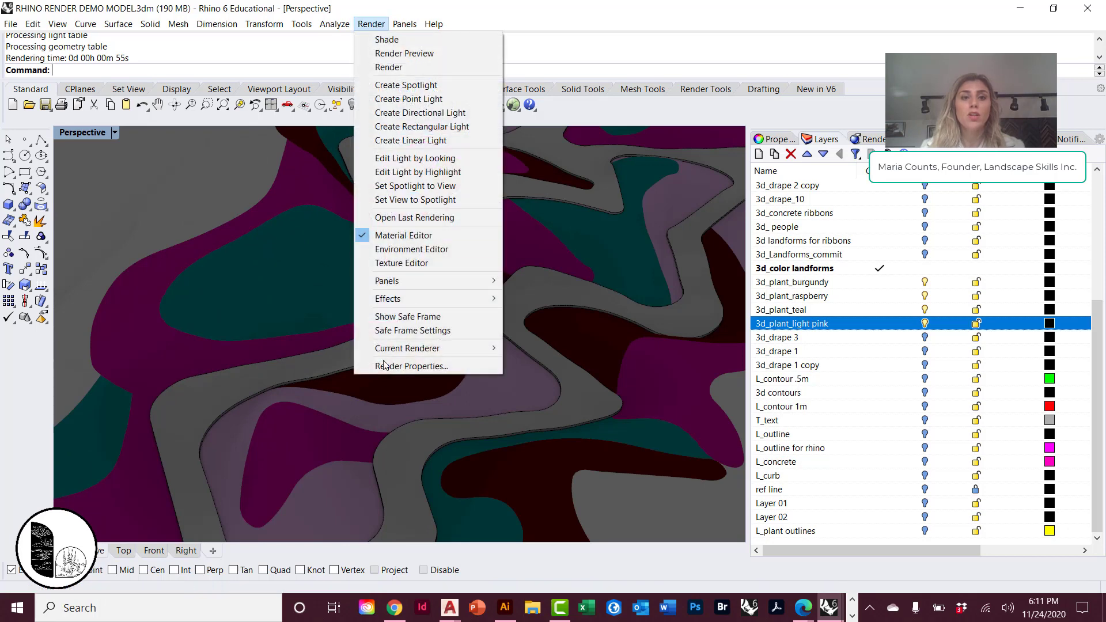
{"action": "left_click", "coordinate": [403, 367]}
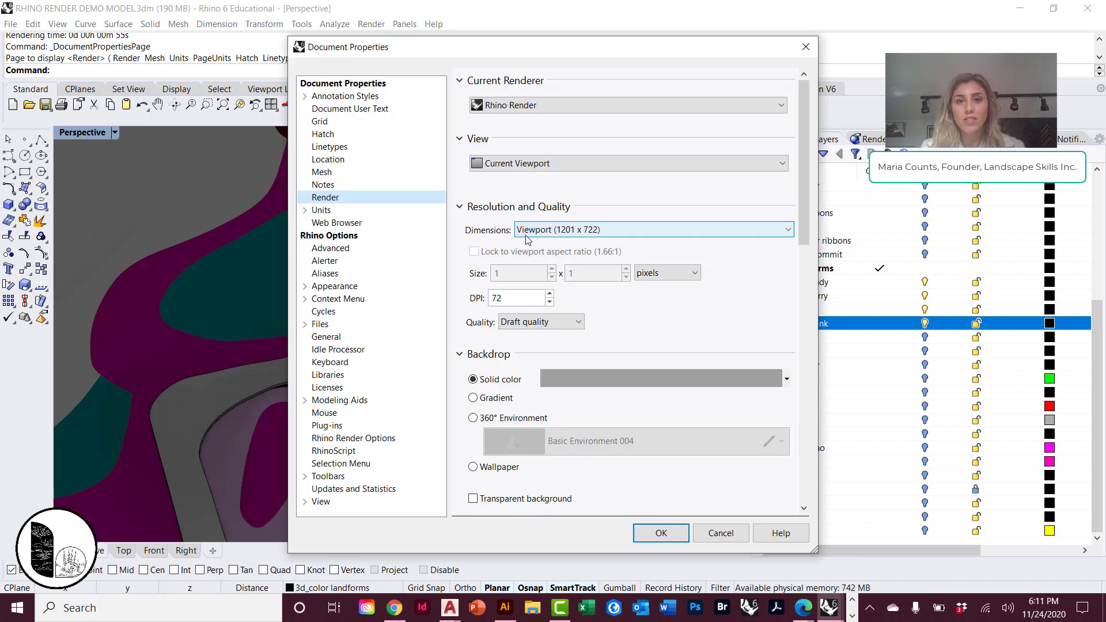
{"action": "left_click", "coordinate": [520, 298]}
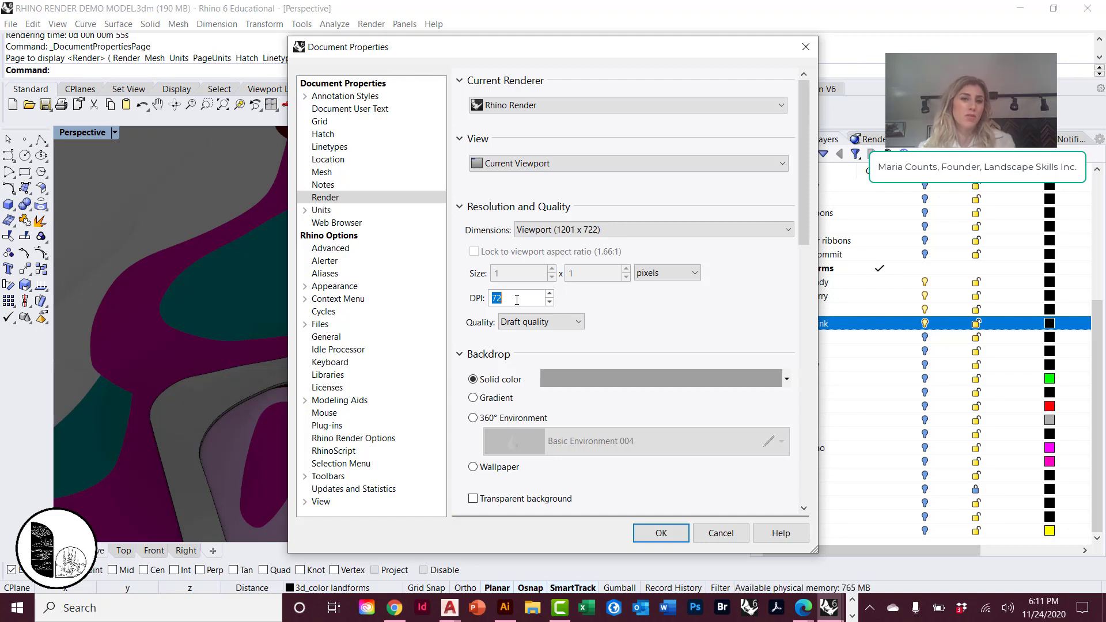
{"action": "type", "text": "150"}
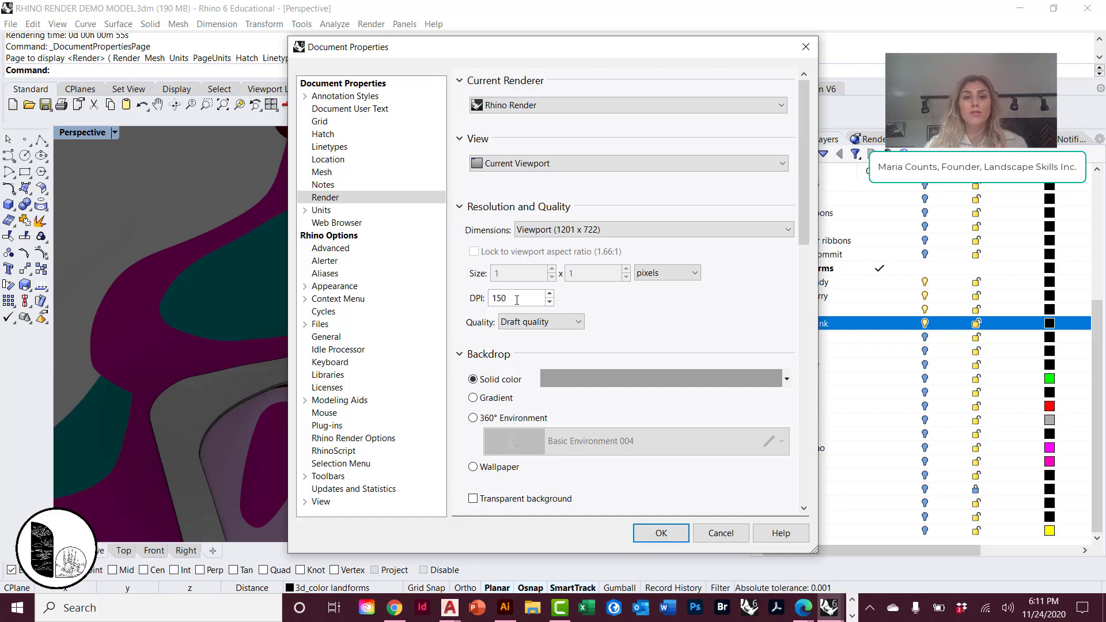
Keep the render dimensions matched to the viewport and set the render size units to inches.
{"action": "left_click", "coordinate": [560, 230]}
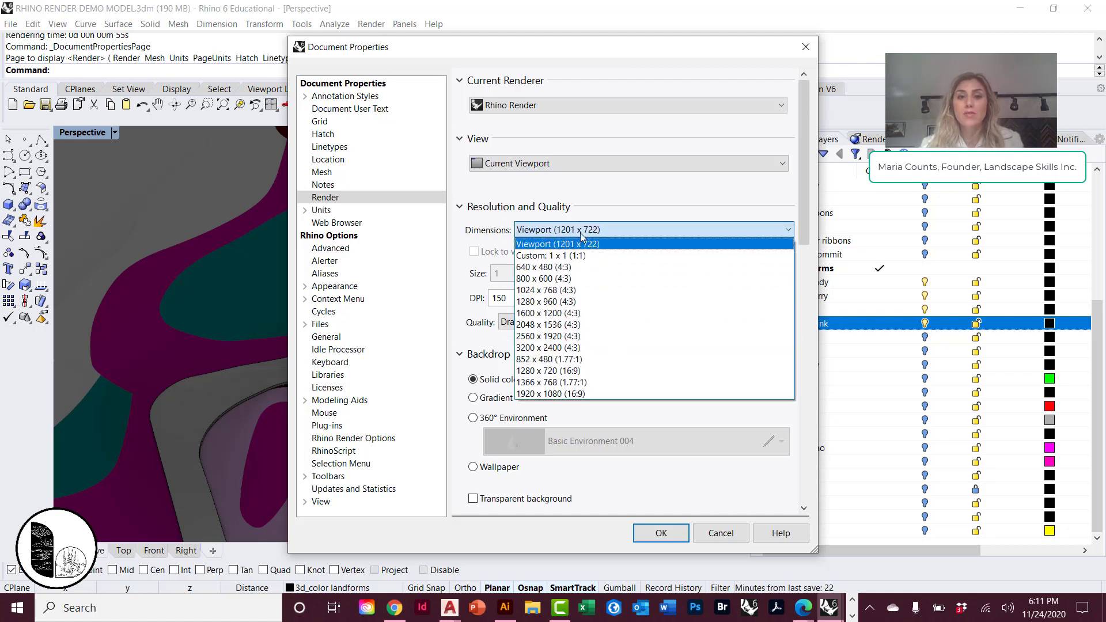
{"action": "left_click", "coordinate": [619, 201]}
{"action": "left_click", "coordinate": [647, 274]}
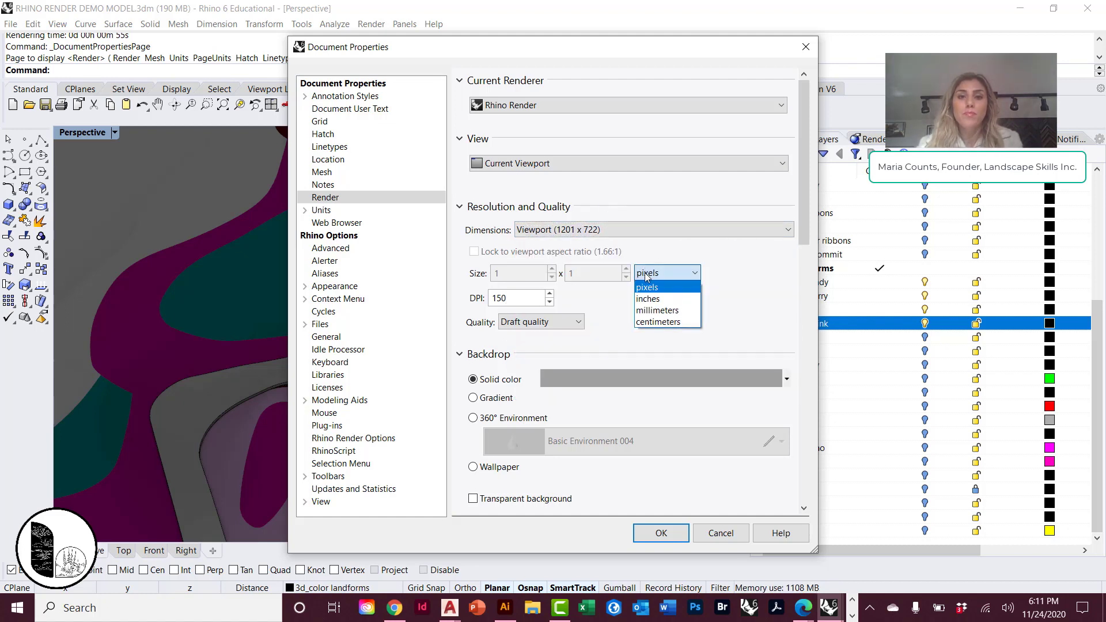
{"action": "left_click", "coordinate": [648, 299]}
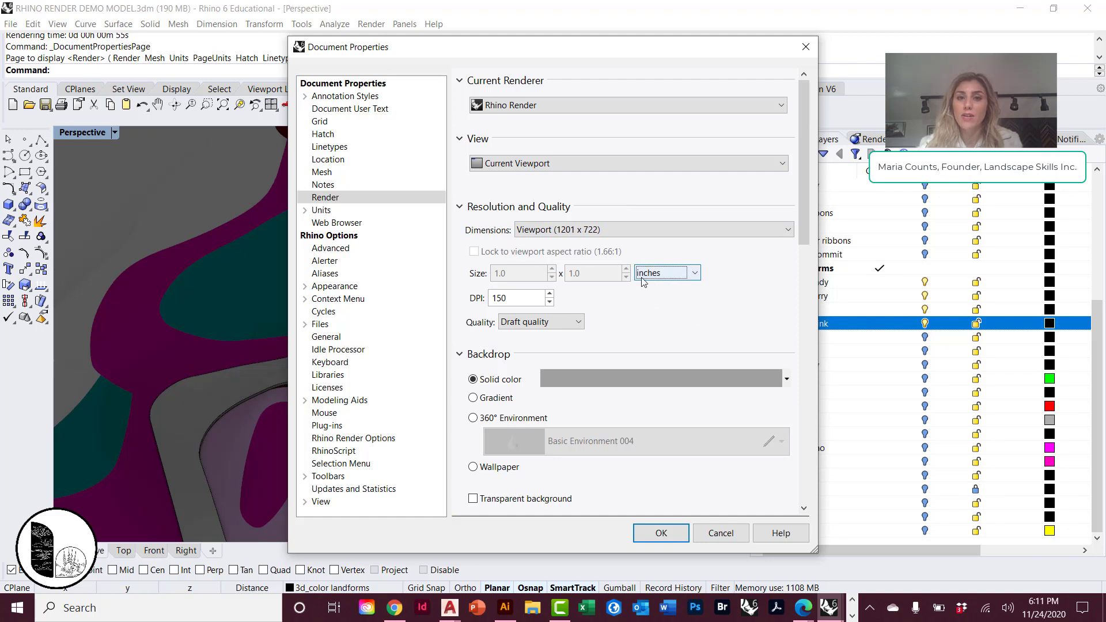
{"action": "left_click", "coordinate": [646, 281]}
{"action": "left_click", "coordinate": [645, 278]}
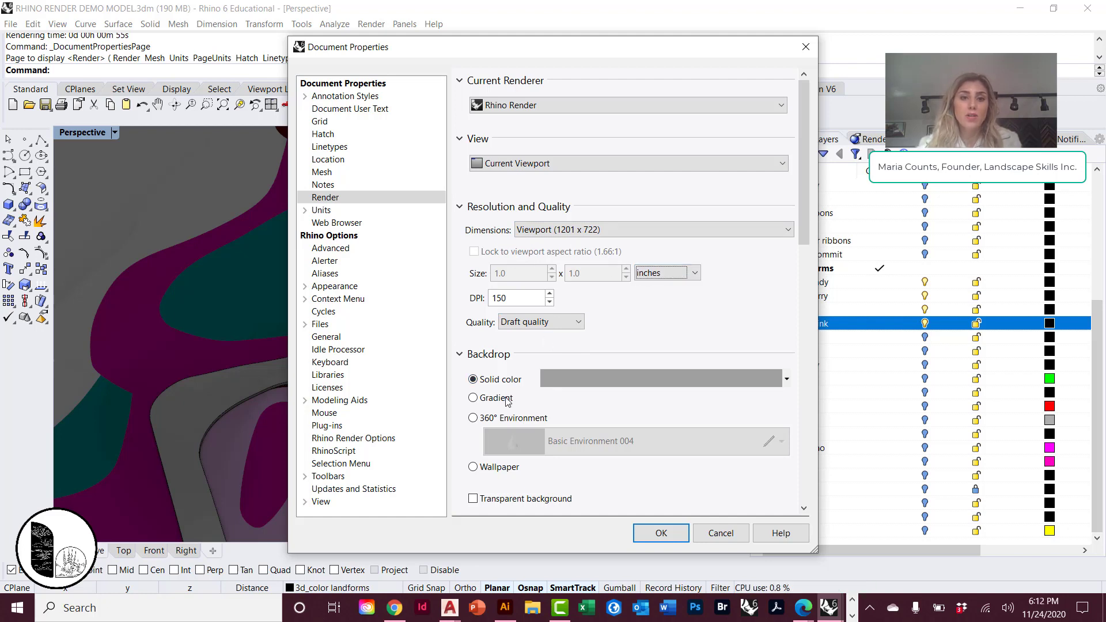
Turn on the sun in the render lighting's Sun Settings and rotate its north direction to 271.4°.
{"action": "scroll", "coordinate": [507, 401], "scroll_direction": "down", "scroll_amount": 3}
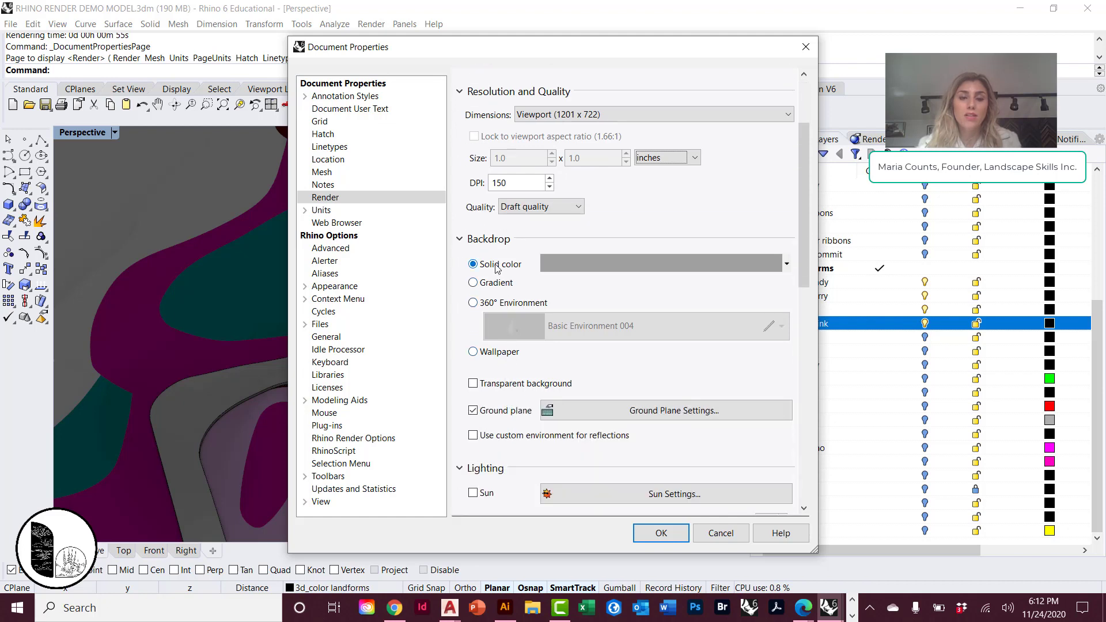
{"action": "scroll", "coordinate": [496, 268], "scroll_direction": "down", "scroll_amount": 2}
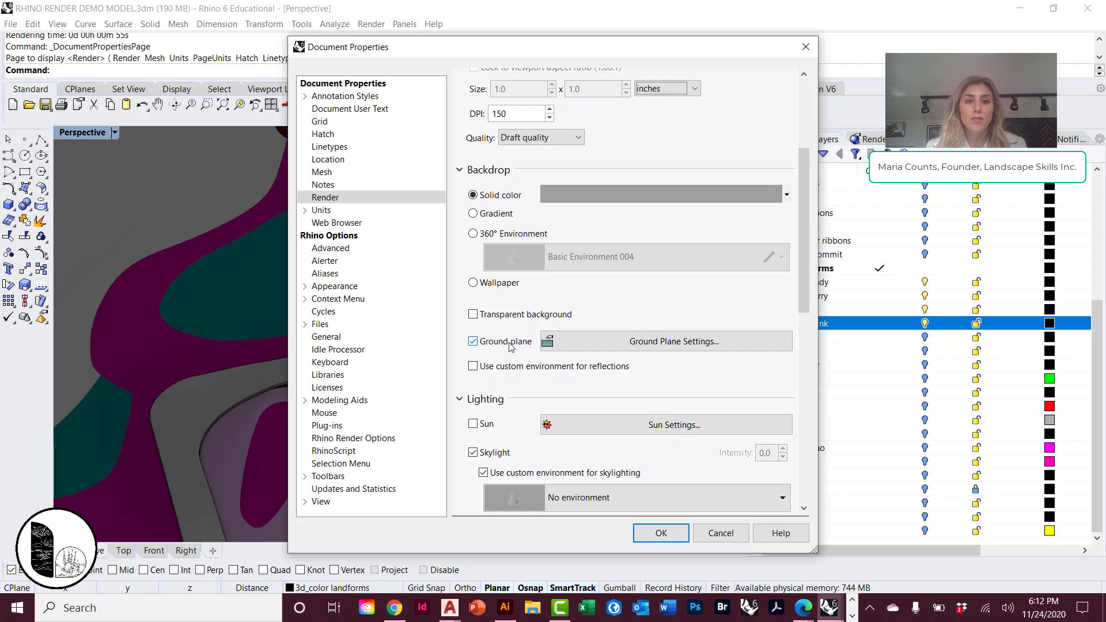
{"action": "scroll", "coordinate": [509, 346], "scroll_direction": "down", "scroll_amount": 10}
{"action": "scroll", "coordinate": [509, 346], "scroll_direction": "up", "scroll_amount": 8}
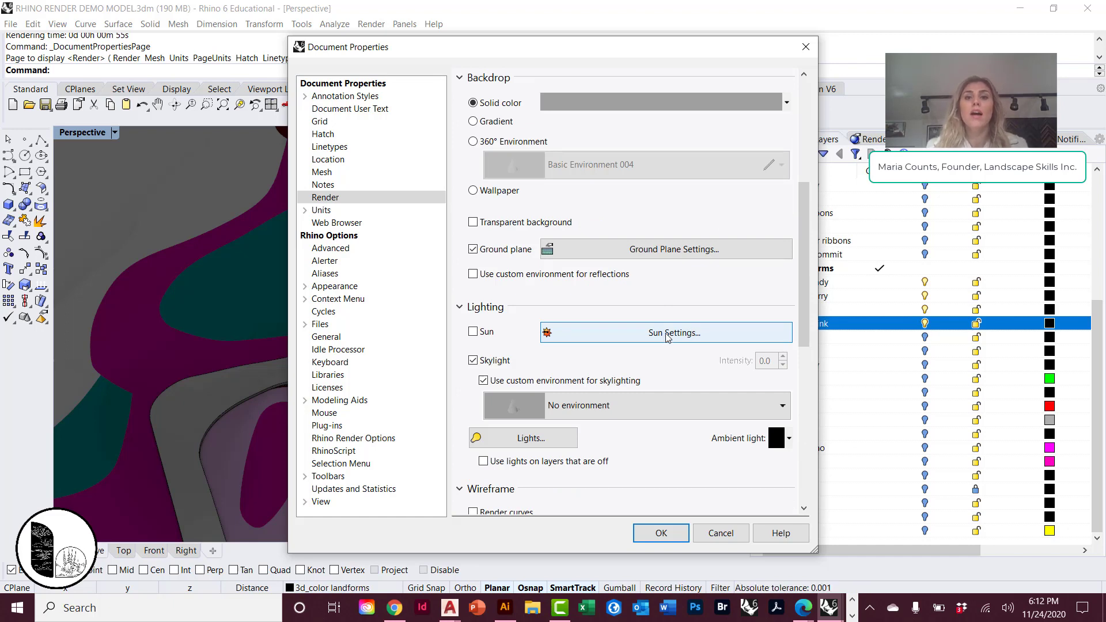
{"action": "left_click", "coordinate": [665, 340]}
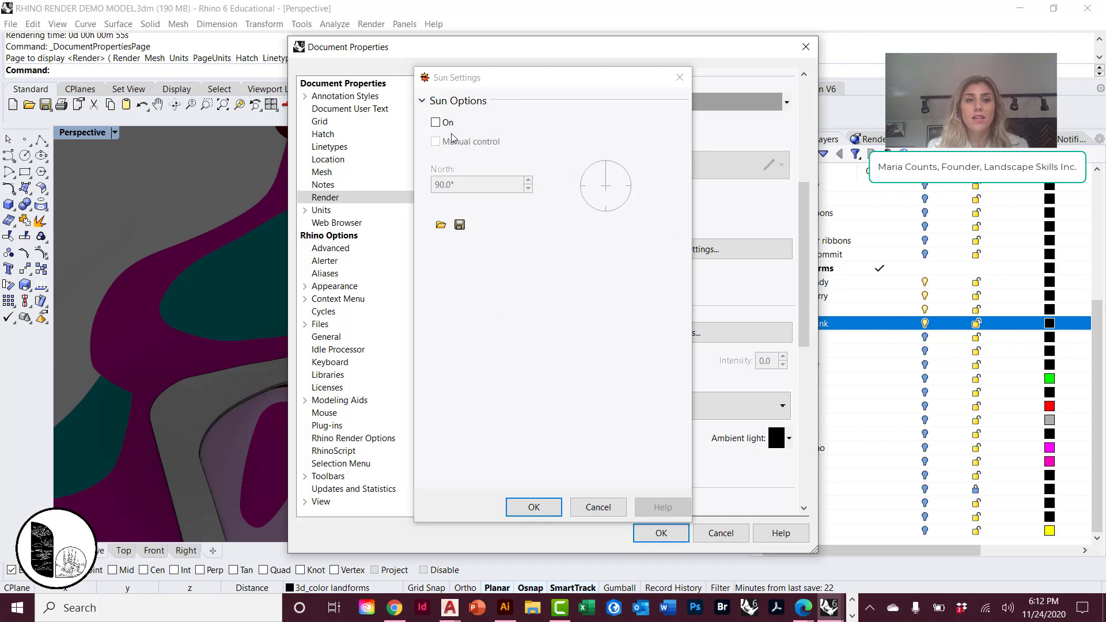
{"action": "left_click", "coordinate": [447, 122]}
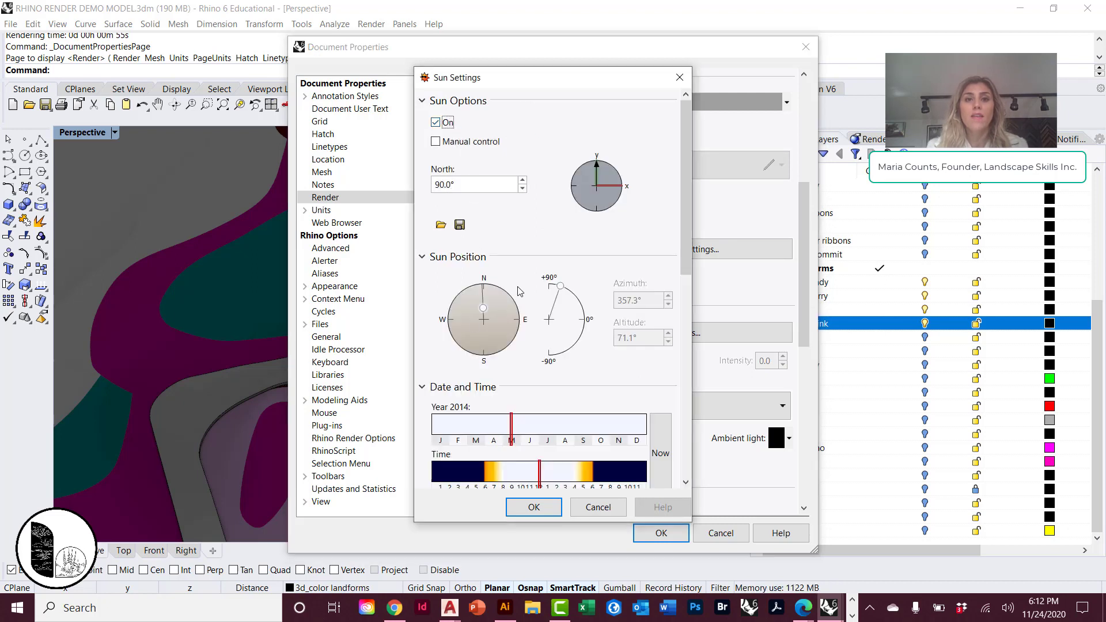
{"action": "mouse_move", "coordinate": [609, 188]}
{"action": "left_mouse_down"}
{"action": "mouse_move", "coordinate": [602, 171]}
{"action": "mouse_move", "coordinate": [587, 212]}
{"action": "mouse_move", "coordinate": [567, 177]}
{"action": "mouse_move", "coordinate": [612, 200]}
{"action": "mouse_move", "coordinate": [597, 210]}
{"action": "left_mouse_up"}
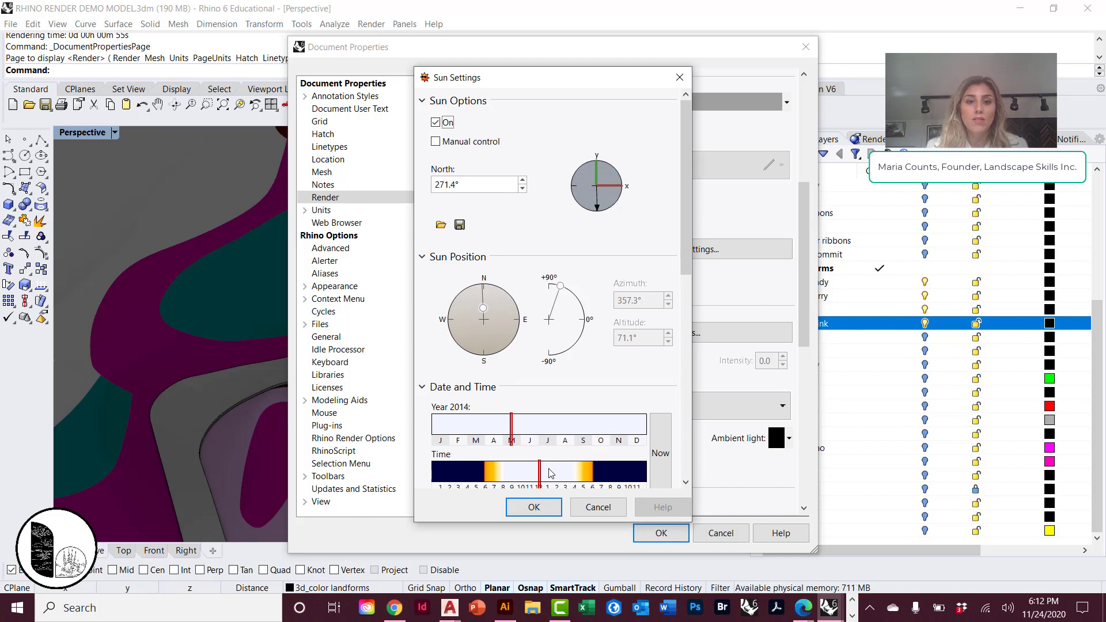
Set the sun's time to about 8 am and its date to late October, and apply the render settings.
{"action": "mouse_move", "coordinate": [539, 472]}
{"action": "left_mouse_down"}
{"action": "mouse_move", "coordinate": [588, 470]}
{"action": "mouse_move", "coordinate": [503, 471]}
{"action": "left_mouse_up"}
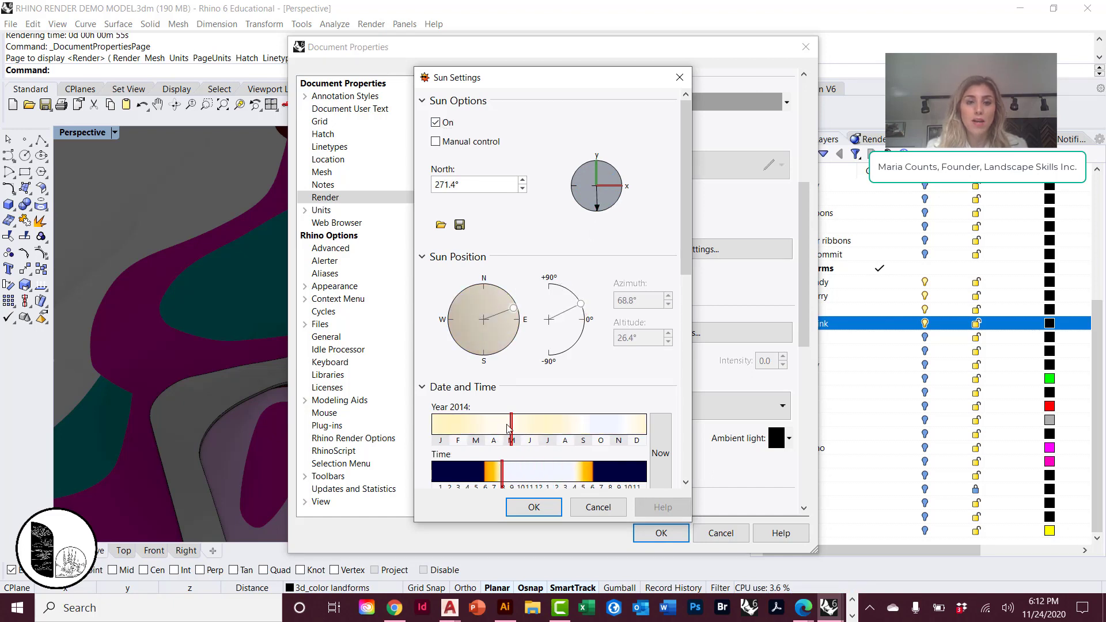
{"action": "mouse_move", "coordinate": [512, 427]}
{"action": "left_mouse_down"}
{"action": "mouse_move", "coordinate": [488, 427]}
{"action": "mouse_move", "coordinate": [610, 428]}
{"action": "left_mouse_up"}
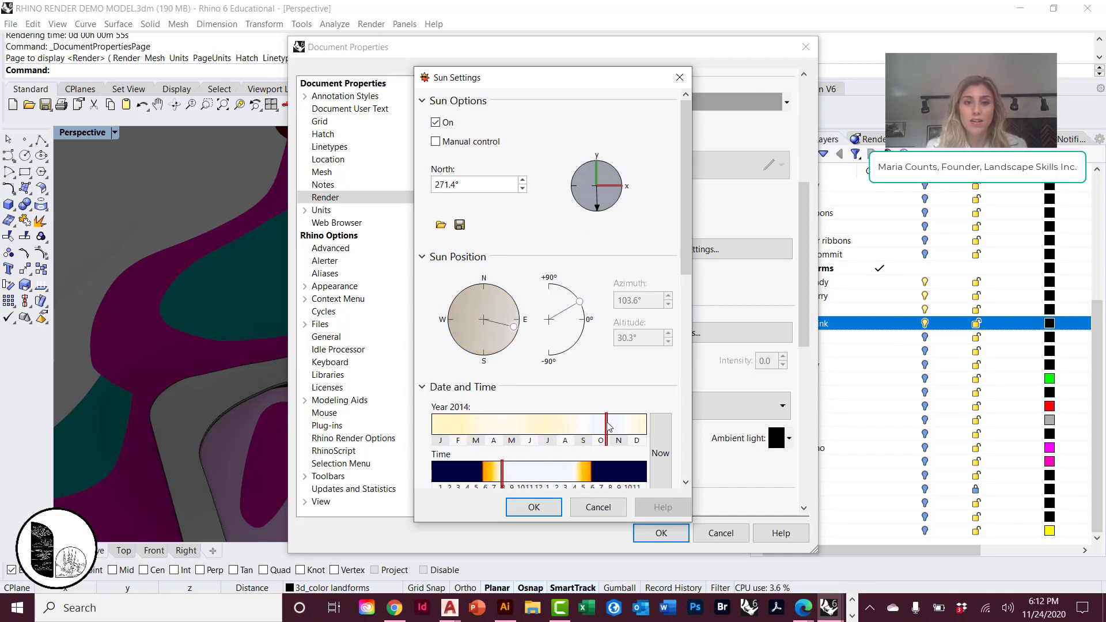
{"action": "left_click", "coordinate": [548, 509]}
{"action": "left_click", "coordinate": [677, 541]}
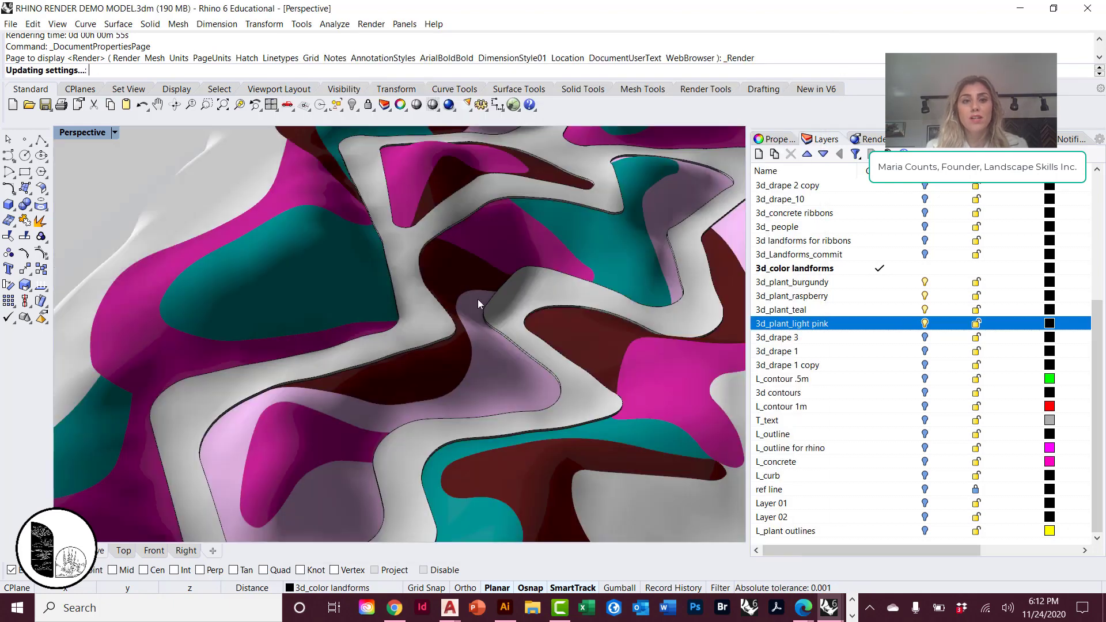
Orbit to a lower angle over the planted landforms and render the perspective view with the Render command.
{"action": "right_click_drag", "start_coordinate": [597, 326], "coordinate": [523, 300]}
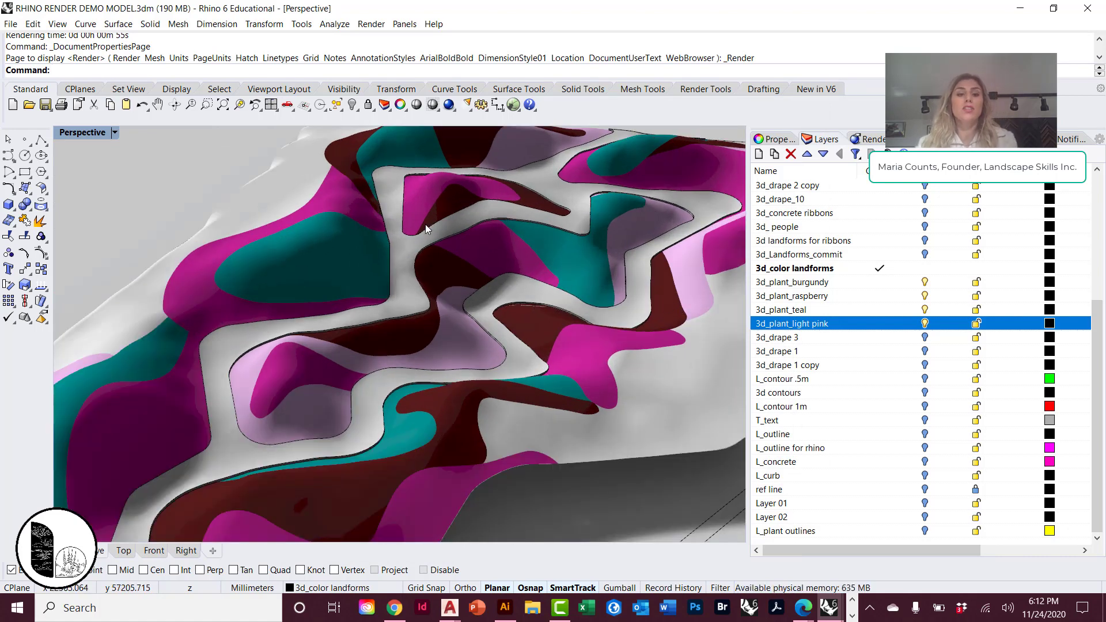
{"action": "type", "text": "Render"}
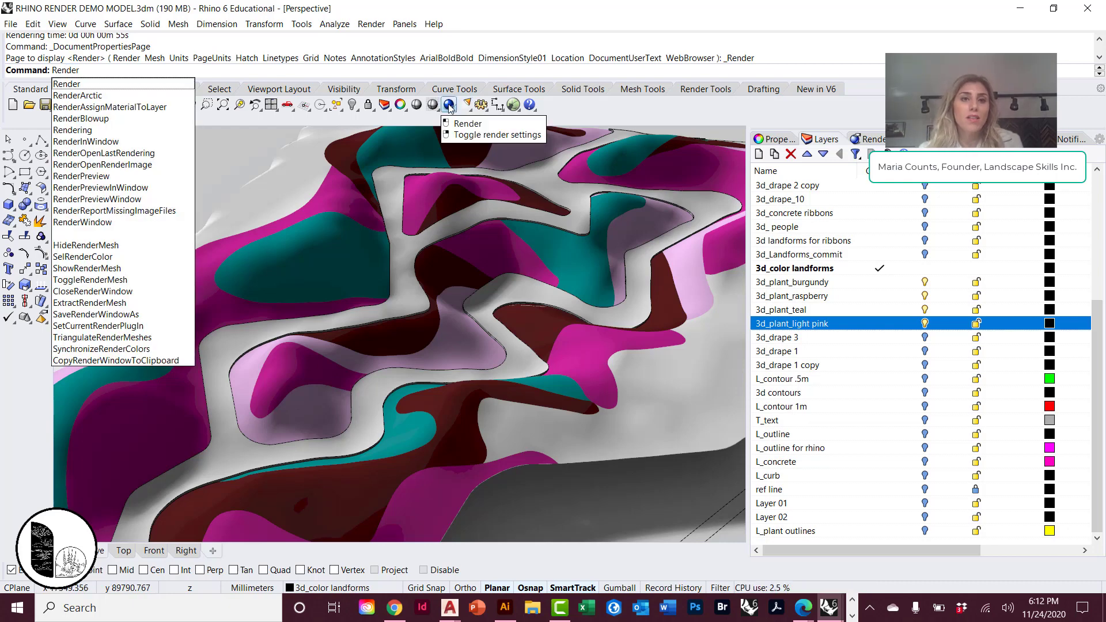
{"action": "left_click", "coordinate": [156, 71]}
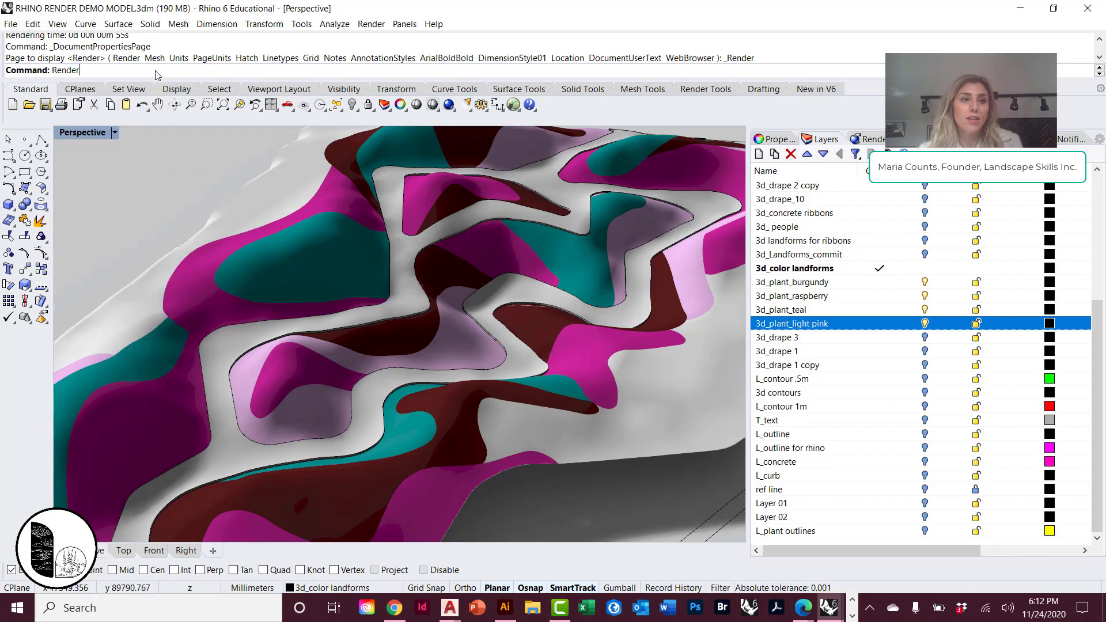
{"action": "key", "text": "Return"}
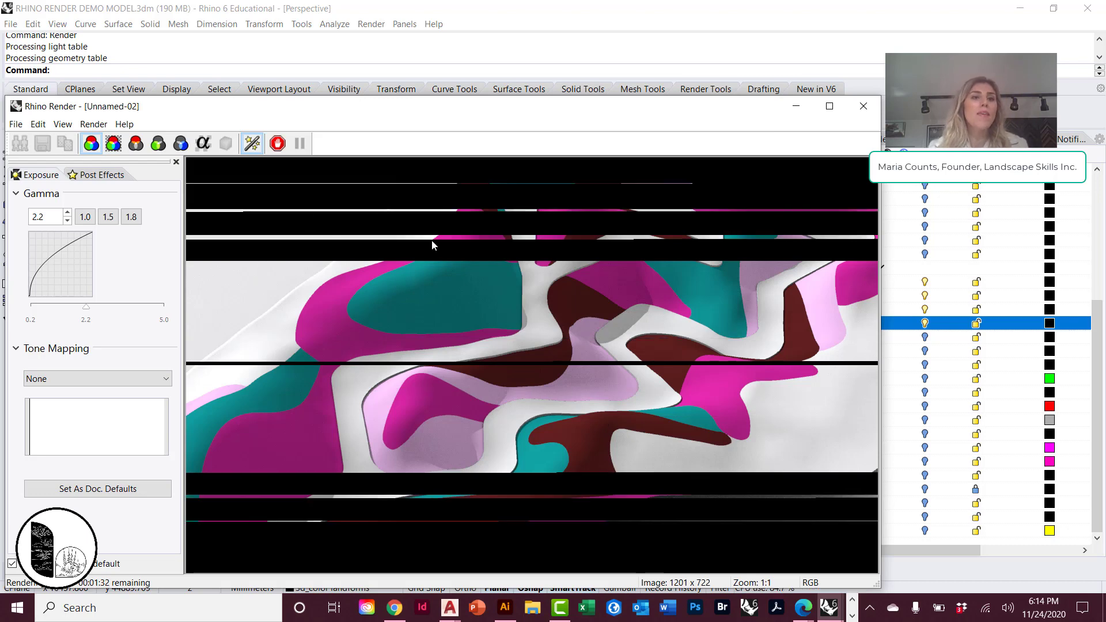
Close the render window and select the raspberry, burgundy and teal planting surfaces one at a time to inspect the separate pieces.
{"action": "left_click", "coordinate": [863, 106]}
{"action": "scroll", "coordinate": [652, 255], "scroll_direction": "down", "scroll_amount": 3}
{"action": "right_click_drag", "start_coordinate": [652, 255], "coordinate": [475, 274]}
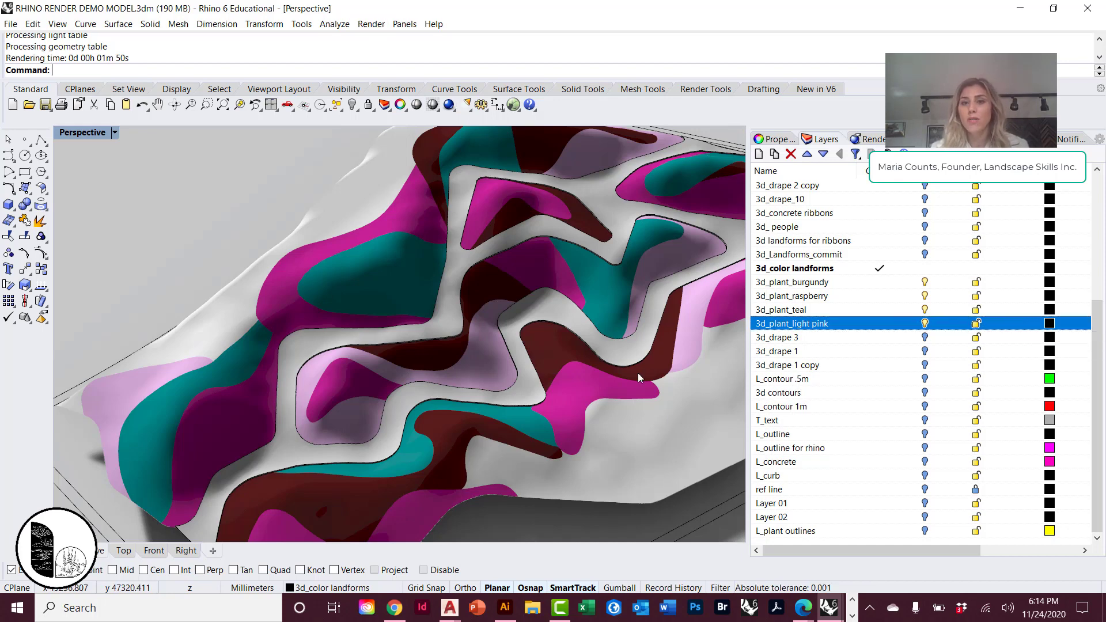
{"action": "right_click_drag", "start_coordinate": [638, 372], "coordinate": [593, 397]}
{"action": "scroll", "coordinate": [556, 433], "scroll_direction": "up", "scroll_amount": 6}
{"action": "left_click", "coordinate": [514, 424]}
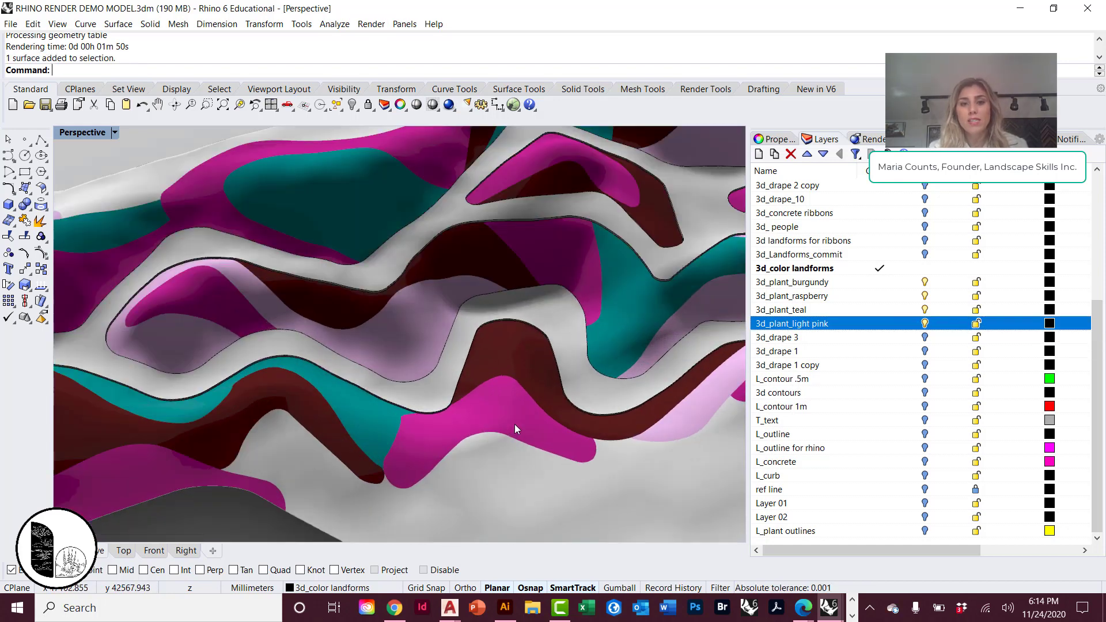
{"action": "left_click", "coordinate": [509, 457]}
{"action": "left_click", "coordinate": [503, 354]}
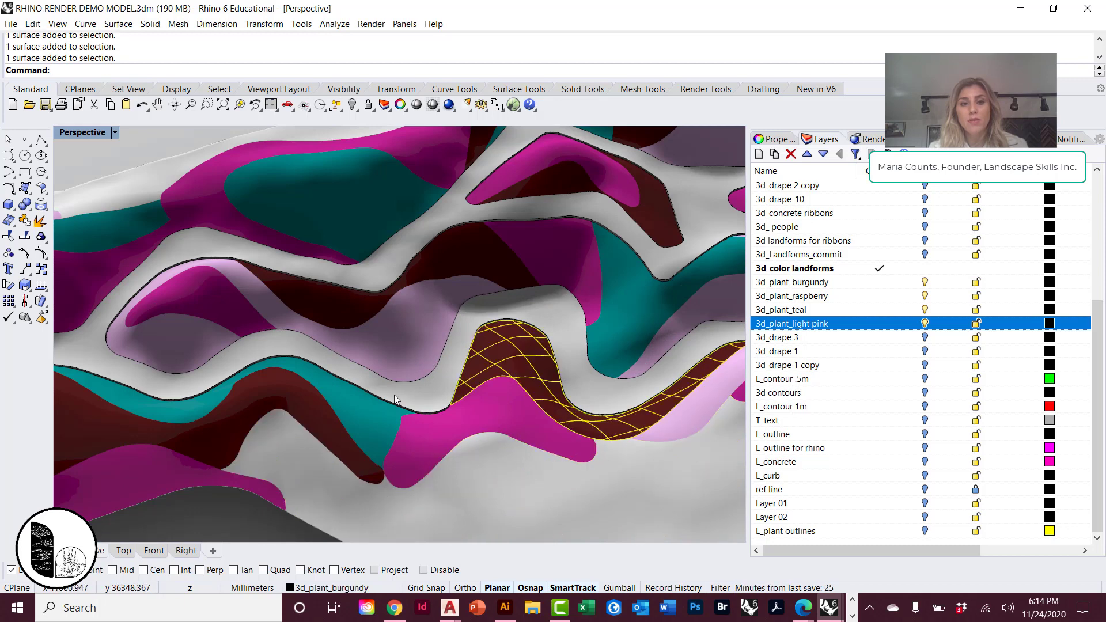
{"action": "left_click", "coordinate": [354, 408]}
{"action": "left_click", "coordinate": [229, 413]}
{"action": "left_click", "coordinate": [179, 488]}
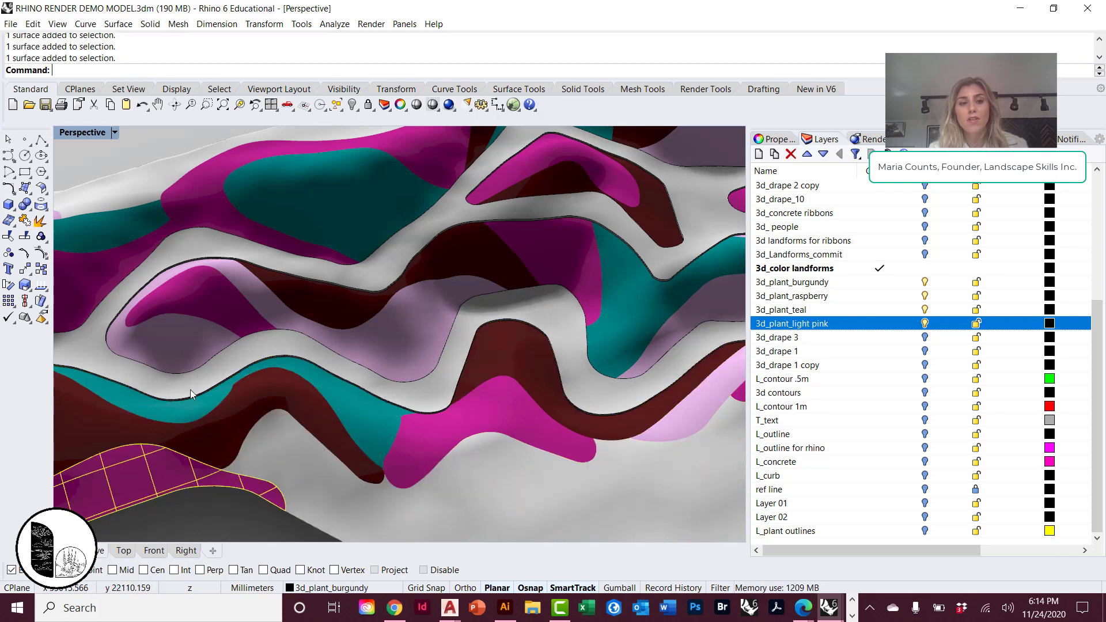
Toggle the 3d_plant_light pink and 3d_plant_teal layers off and back on to check which surfaces each contains.
{"action": "left_click", "coordinate": [924, 323]}
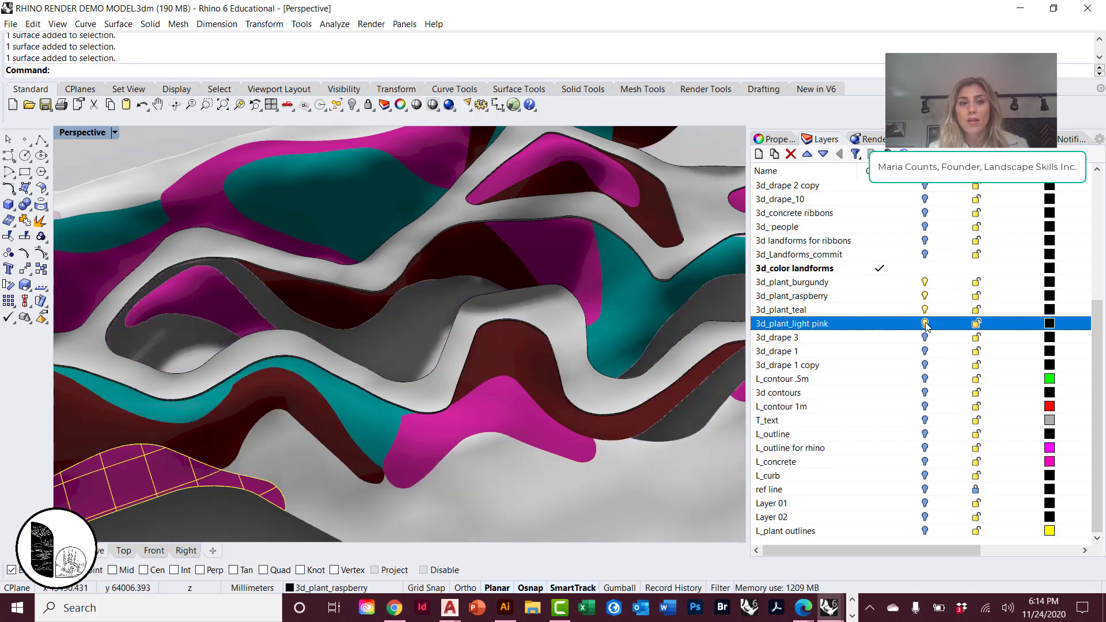
{"action": "left_click", "coordinate": [925, 323]}
{"action": "left_click", "coordinate": [925, 310]}
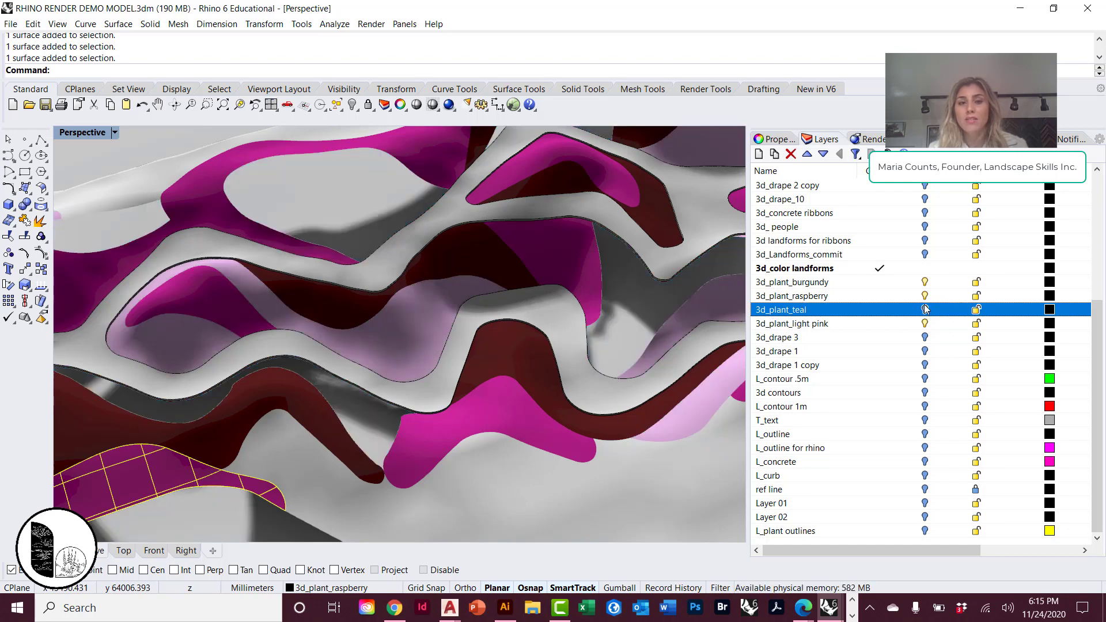
{"action": "left_click", "coordinate": [925, 310]}
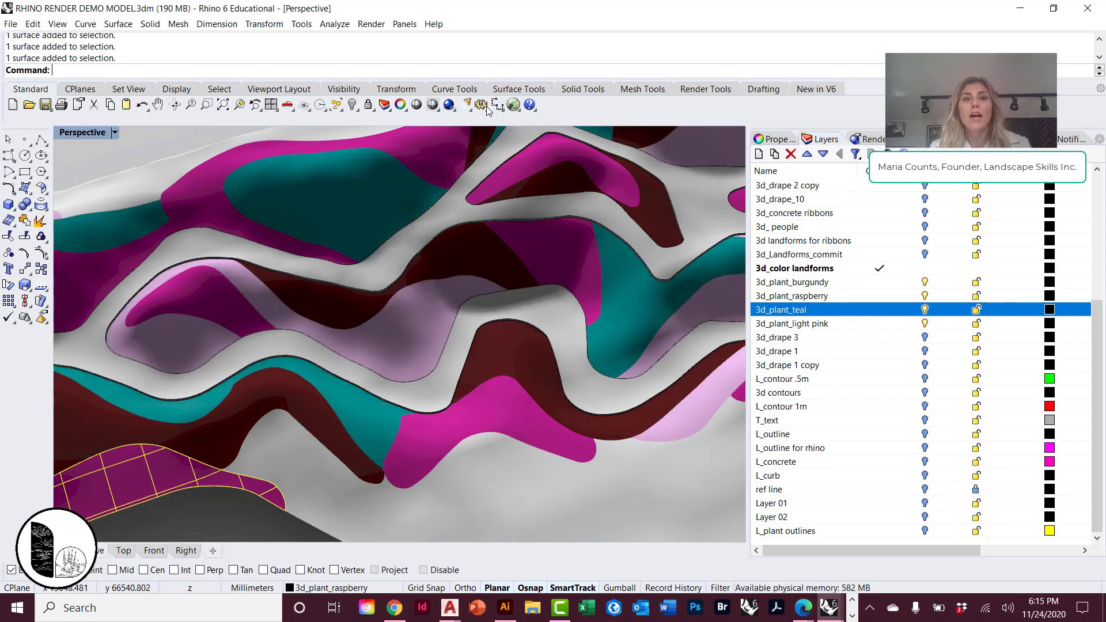
Turn on the 3d_Landforms_commit layer, turn off the light pink, teal, raspberry and burgundy plant layers, and inspect the bare landforms.
{"action": "left_click", "coordinate": [925, 254]}
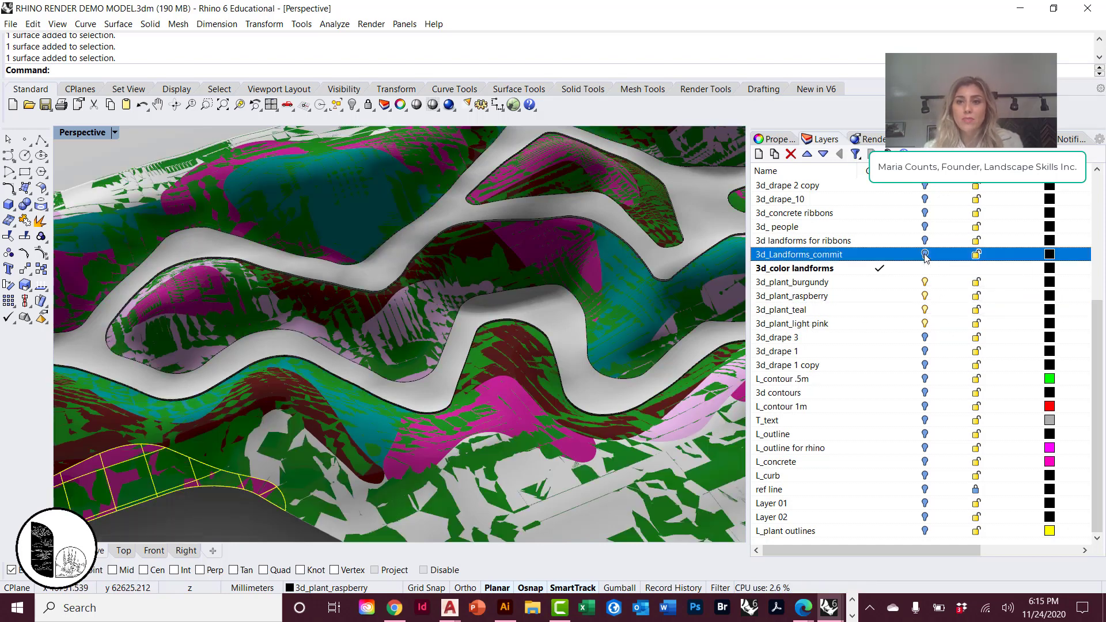
{"action": "left_click", "coordinate": [925, 323]}
{"action": "left_click", "coordinate": [925, 310]}
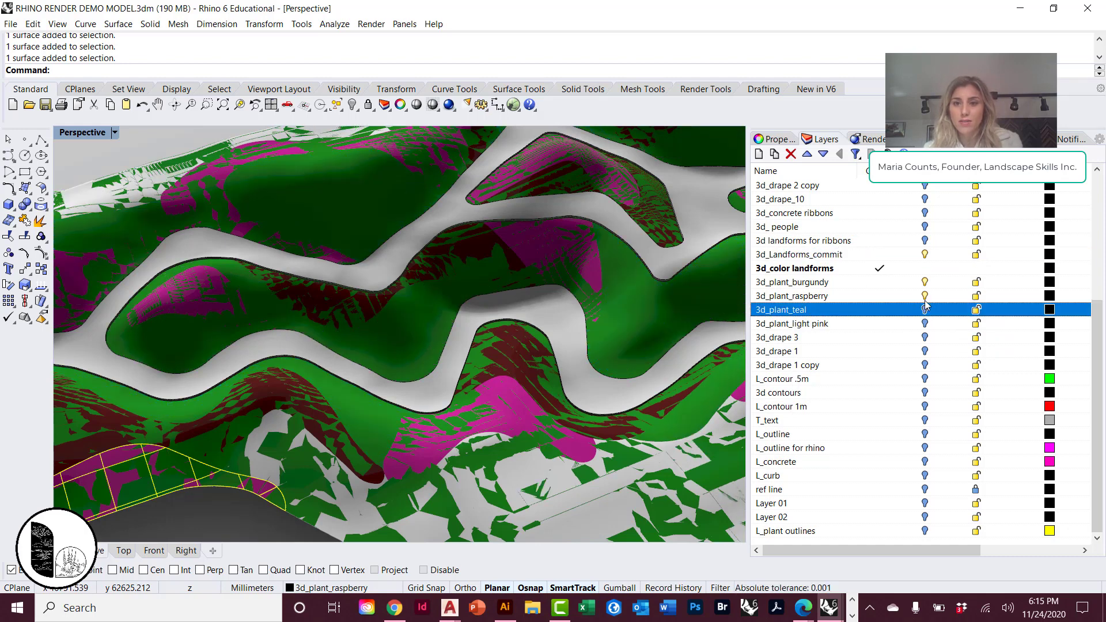
{"action": "left_click", "coordinate": [925, 296]}
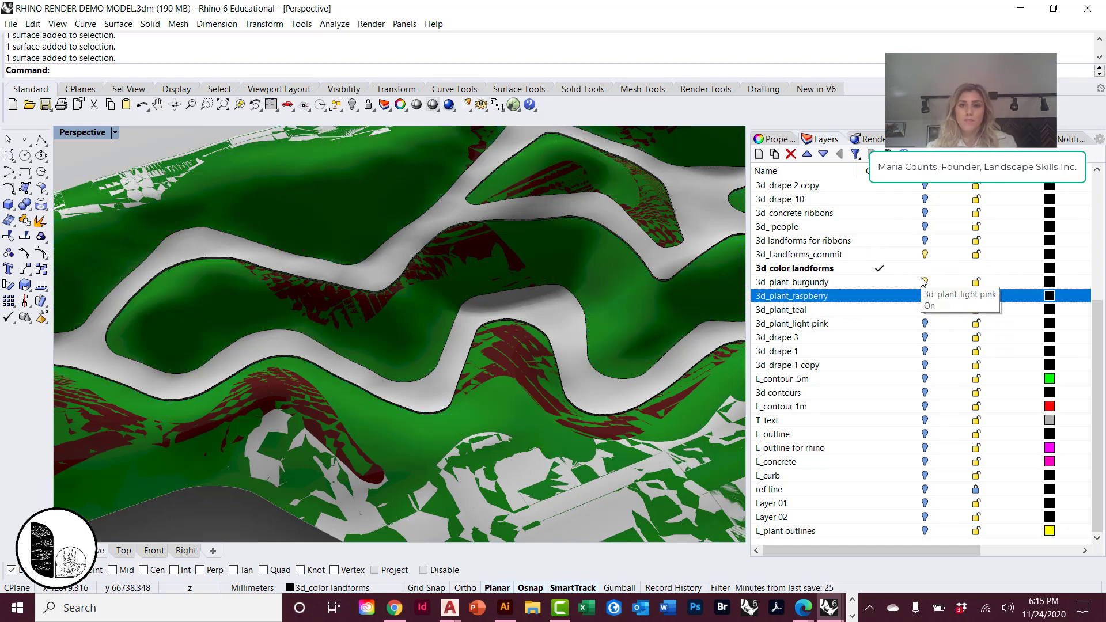
{"action": "left_click", "coordinate": [925, 282]}
{"action": "right_click_drag", "start_coordinate": [515, 287], "coordinate": [617, 276]}
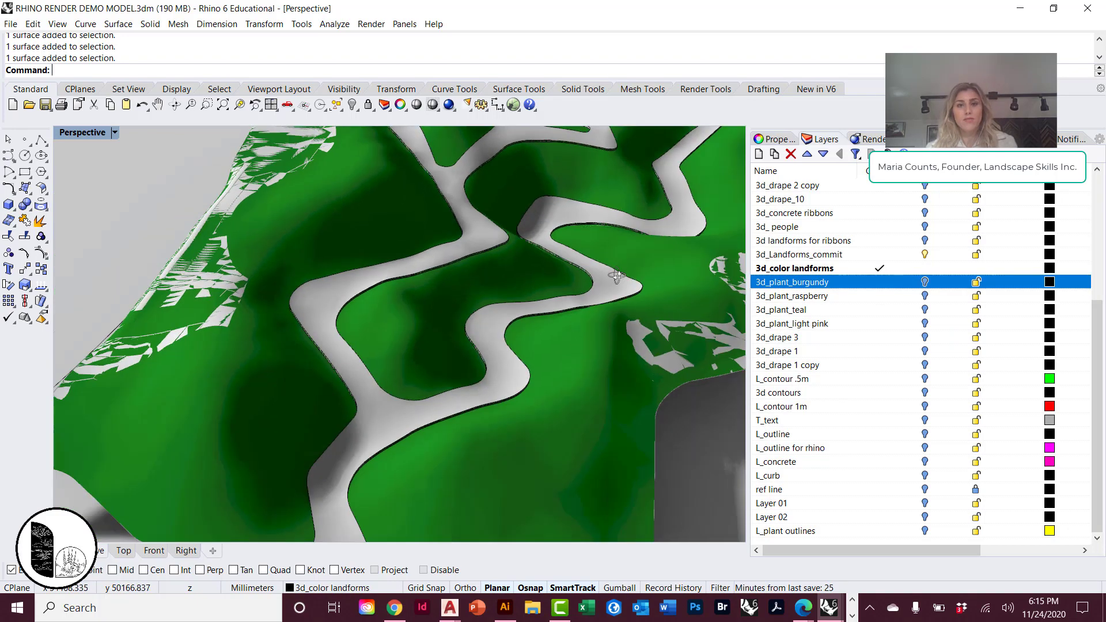
{"action": "scroll", "coordinate": [552, 261], "scroll_direction": "up", "scroll_amount": 5}
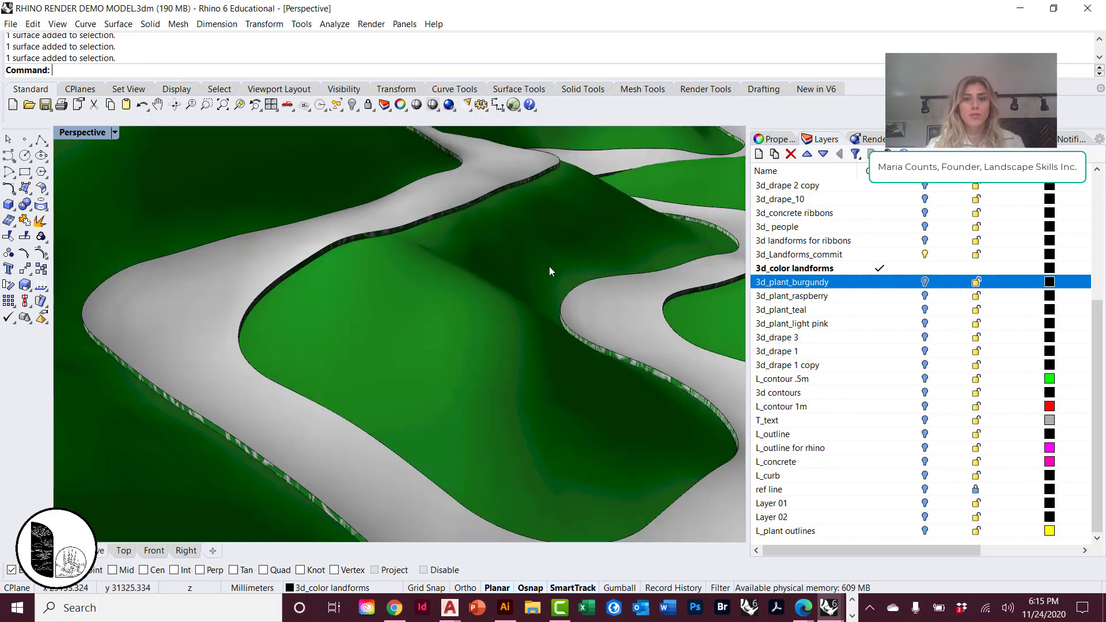
{"action": "scroll", "coordinate": [552, 266], "scroll_direction": "down", "scroll_amount": 6}
{"action": "mouse_move", "coordinate": [555, 280]}
{"action": "right_mouse_down"}
{"action": "mouse_move", "coordinate": [536, 281]}
{"action": "mouse_move", "coordinate": [565, 274]}
{"action": "right_mouse_up"}
{"action": "scroll", "coordinate": [563, 273], "scroll_direction": "up", "scroll_amount": 3}
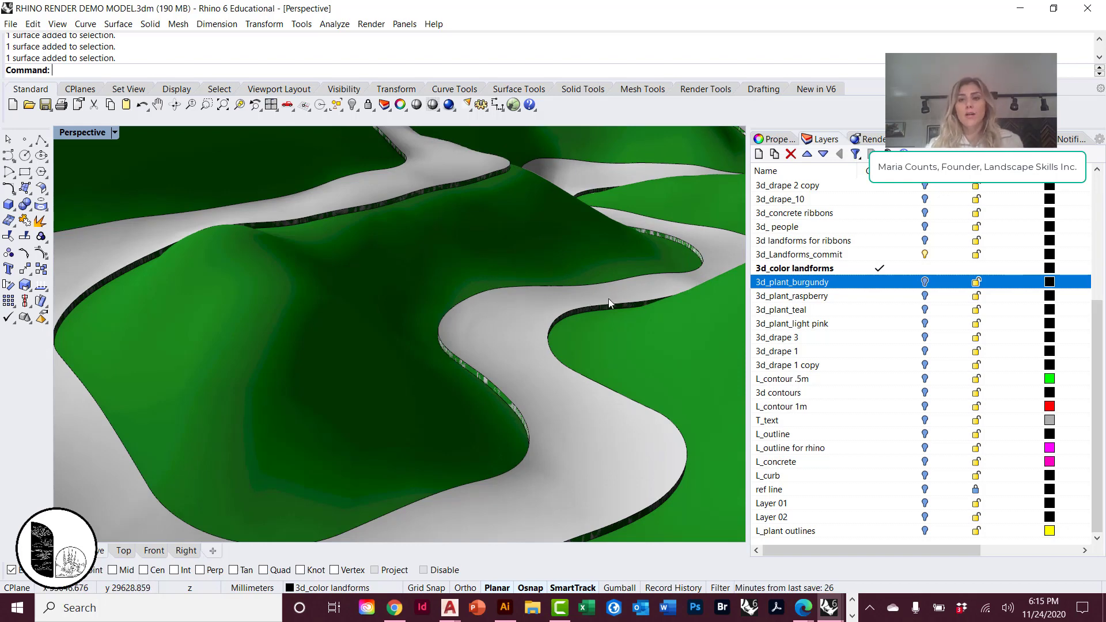
Turn the 3d_plant_raspberry, 3d_plant_teal, 3d_plant_light pink and 3d_plant_burgundy layers back on over the landforms.
{"action": "left_click", "coordinate": [925, 295]}
{"action": "left_click", "coordinate": [925, 309]}
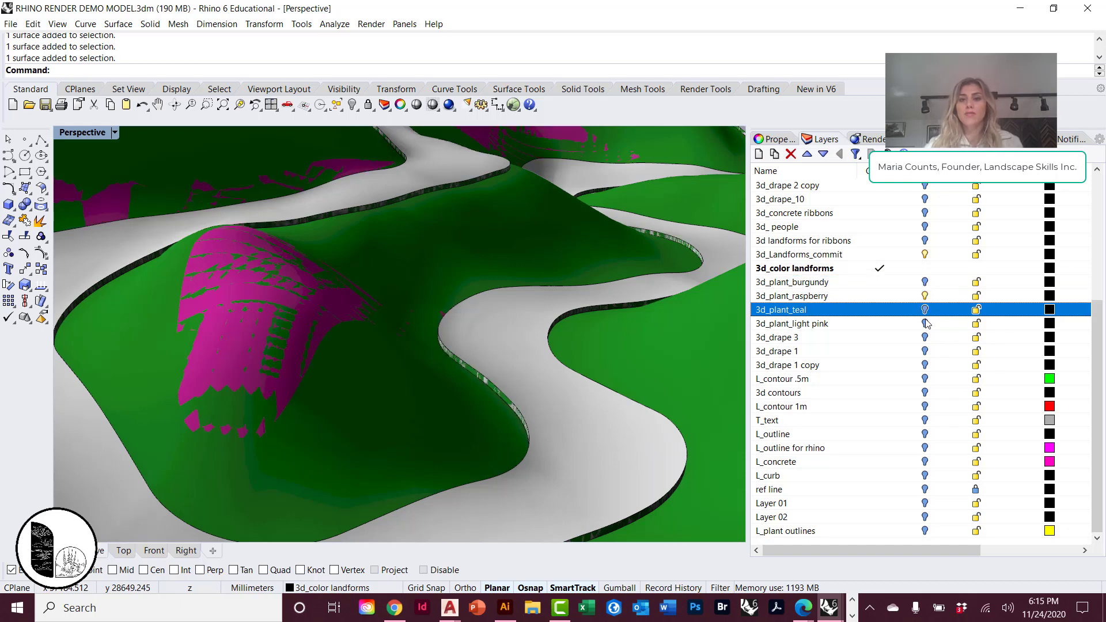
{"action": "left_click", "coordinate": [925, 323]}
{"action": "left_click", "coordinate": [924, 281]}
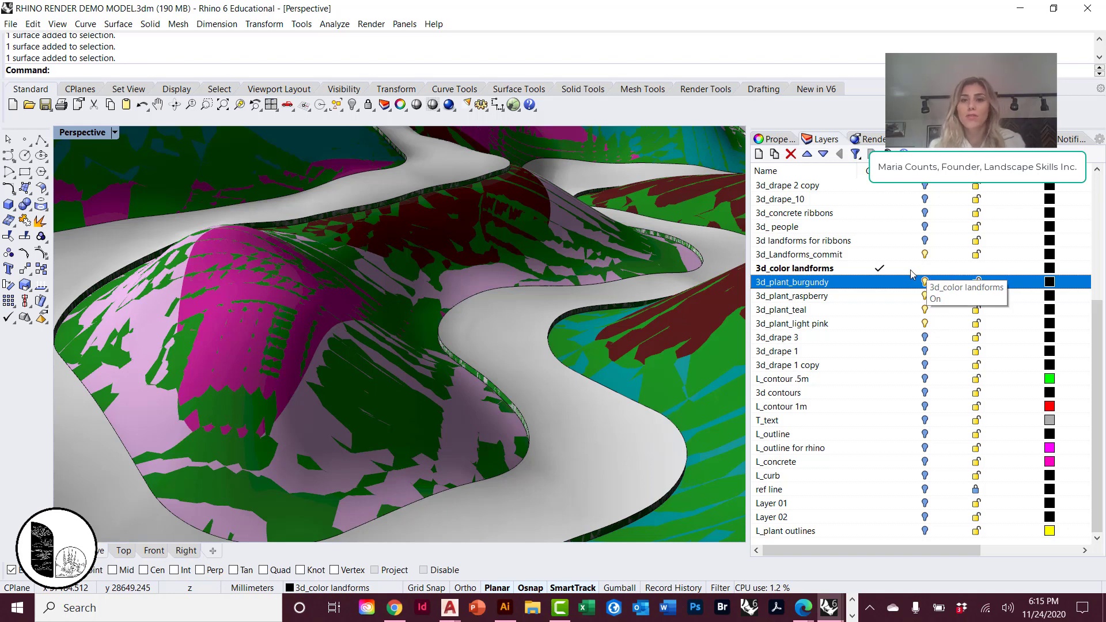
Toggle the burgundy, raspberry and teal plant layers off and on in turn to compare their surfaces with the underlying landforms.
{"action": "left_click", "coordinate": [908, 280]}
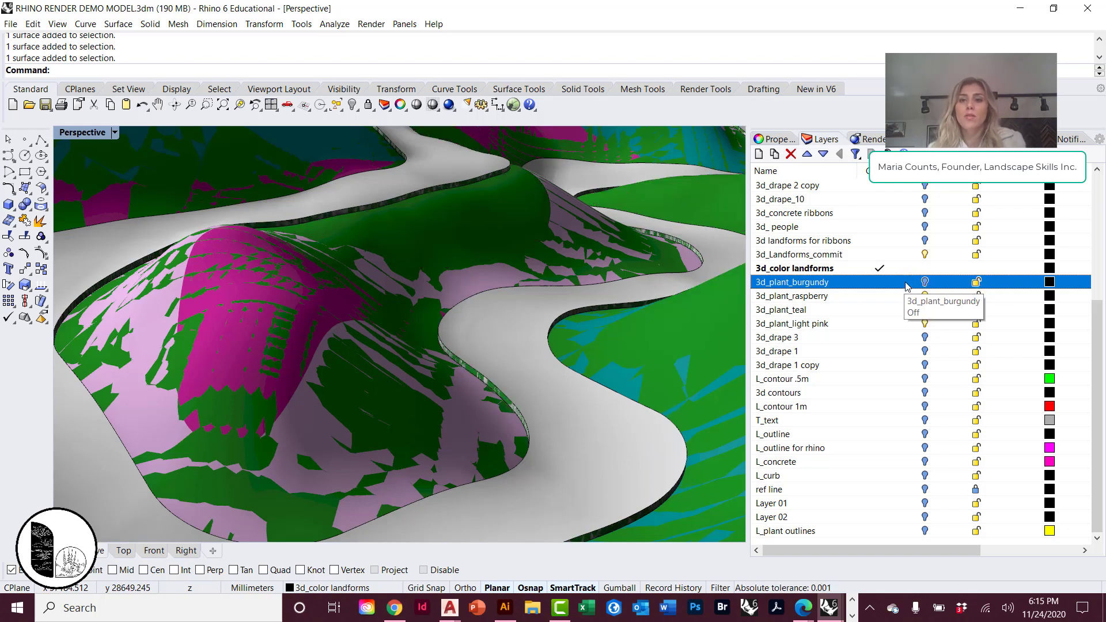
{"action": "left_click", "coordinate": [925, 283]}
{"action": "left_click", "coordinate": [925, 296]}
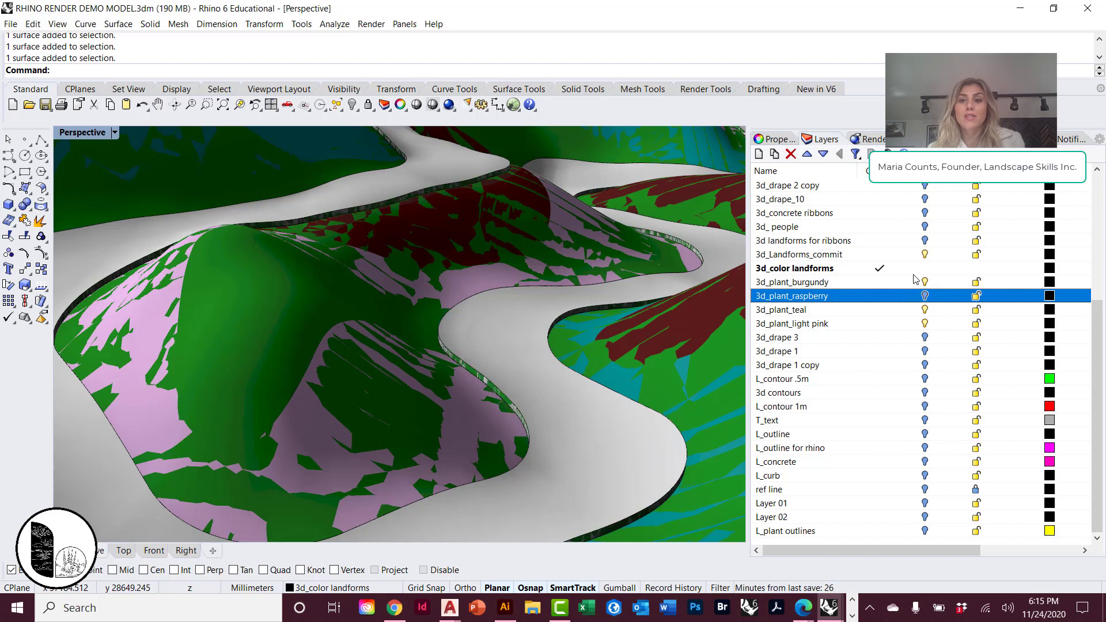
{"action": "left_click", "coordinate": [925, 296]}
{"action": "left_click", "coordinate": [924, 310]}
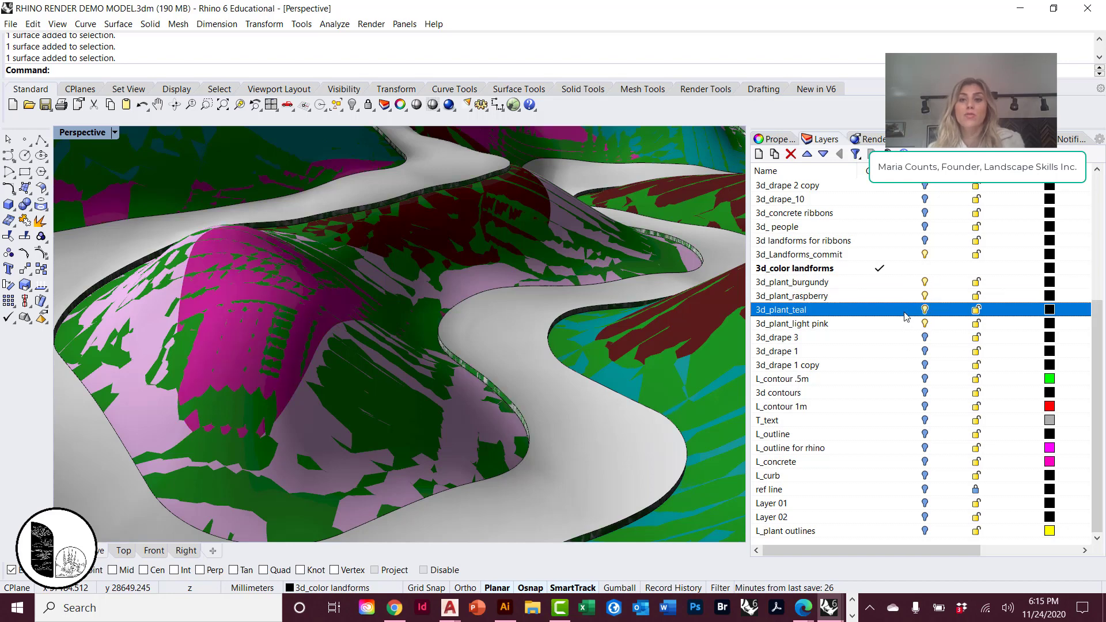
{"action": "left_click", "coordinate": [922, 310]}
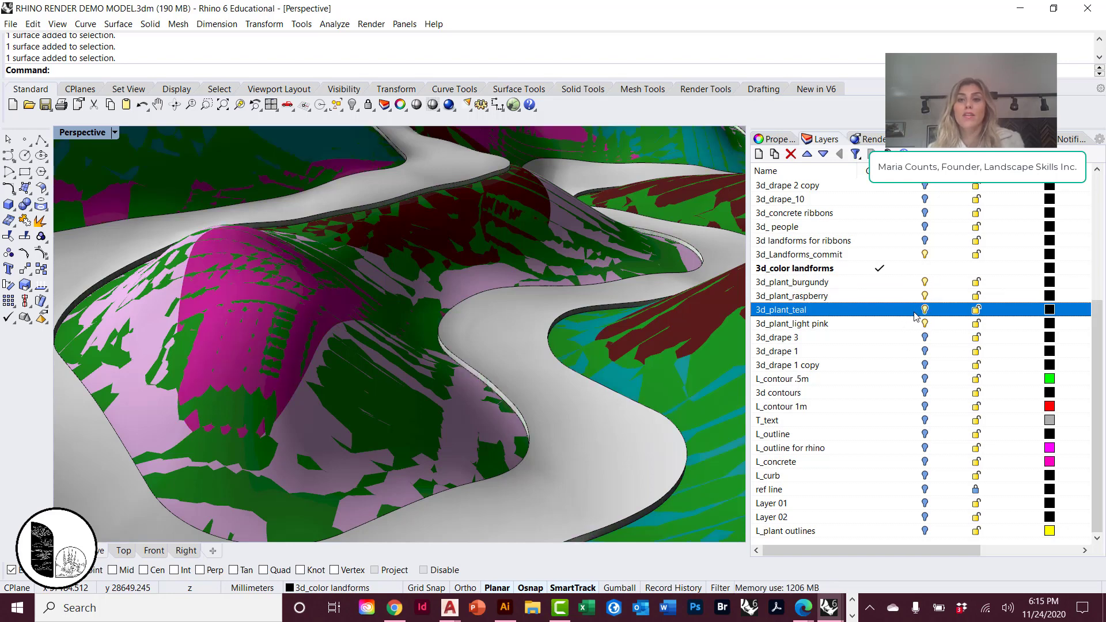
Make 3d_plant_teal the current layer and turn off the 3d_Landforms_commit layer.
{"action": "double_click", "coordinate": [855, 313]}
{"action": "left_click", "coordinate": [925, 254]}
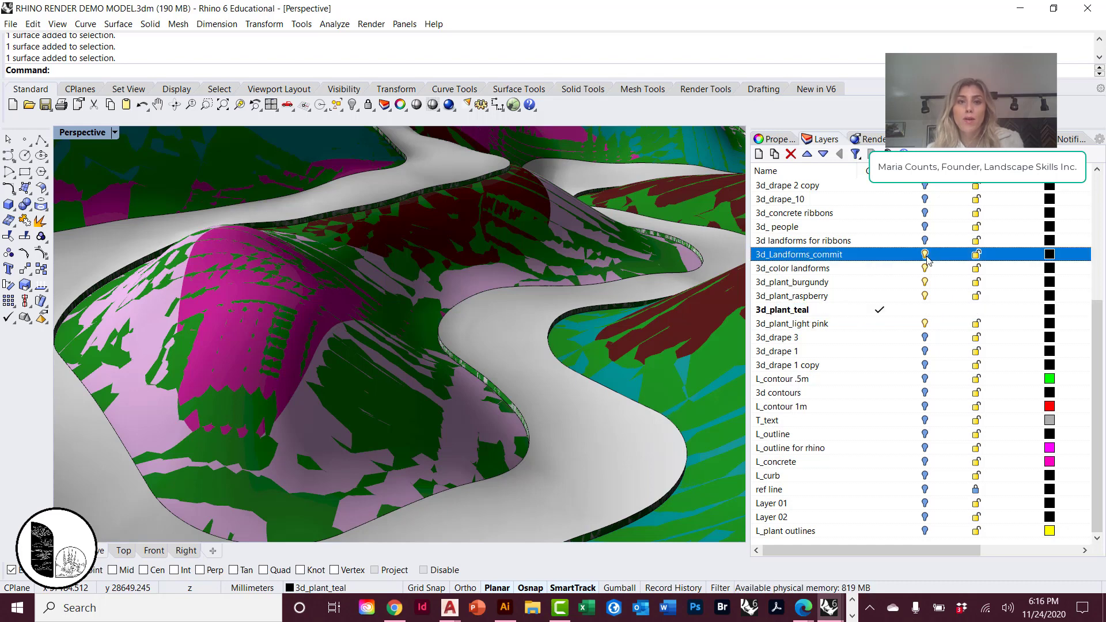
Save the current perspective viewport as a named view called "view 001" and close the Named Views window.
{"action": "left_click", "coordinate": [114, 133]}
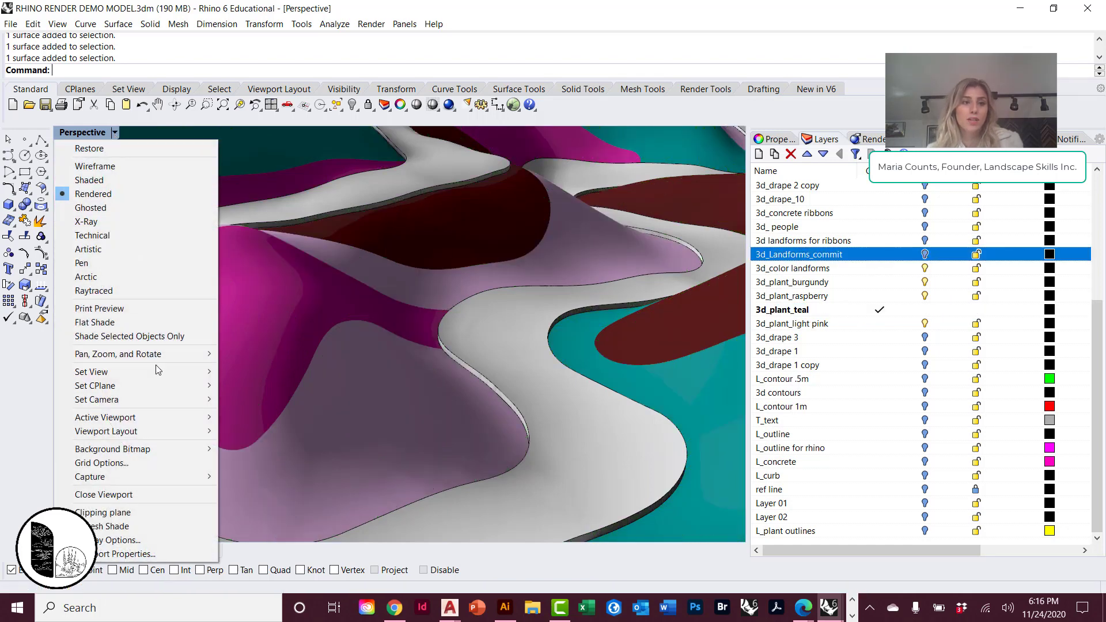
{"action": "mouse_move", "coordinate": [155, 367]}
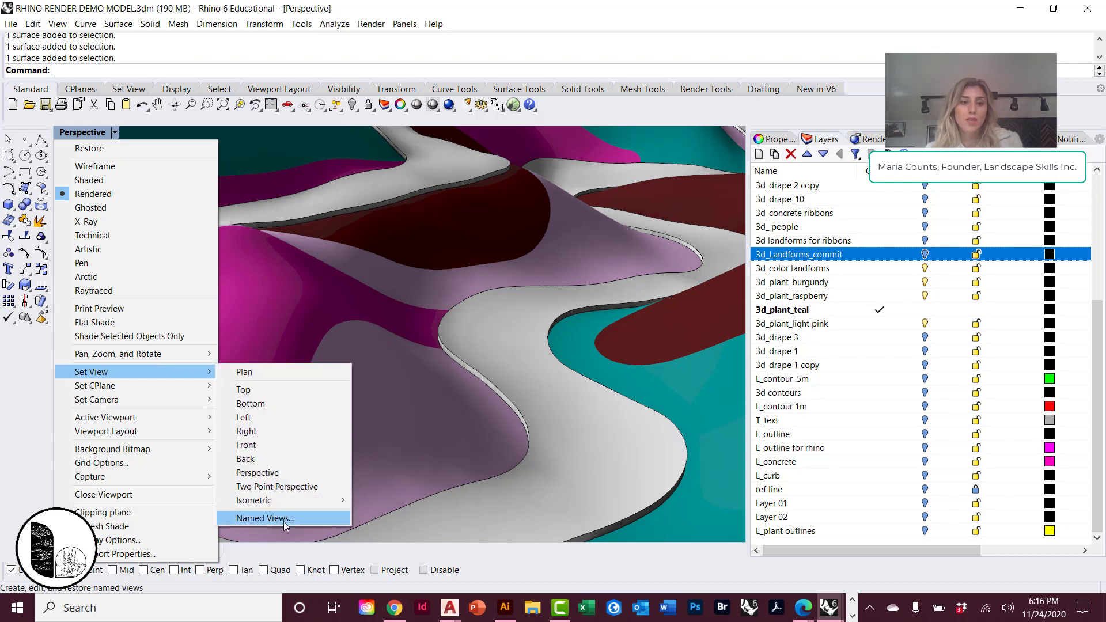
{"action": "left_click", "coordinate": [283, 518]}
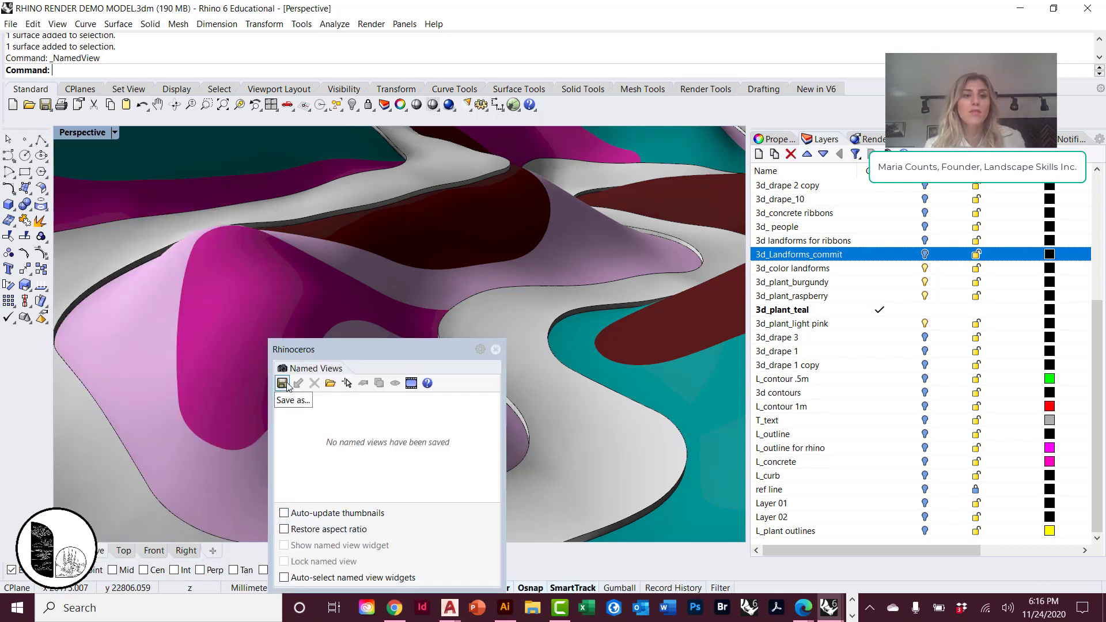
{"action": "left_click", "coordinate": [283, 384]}
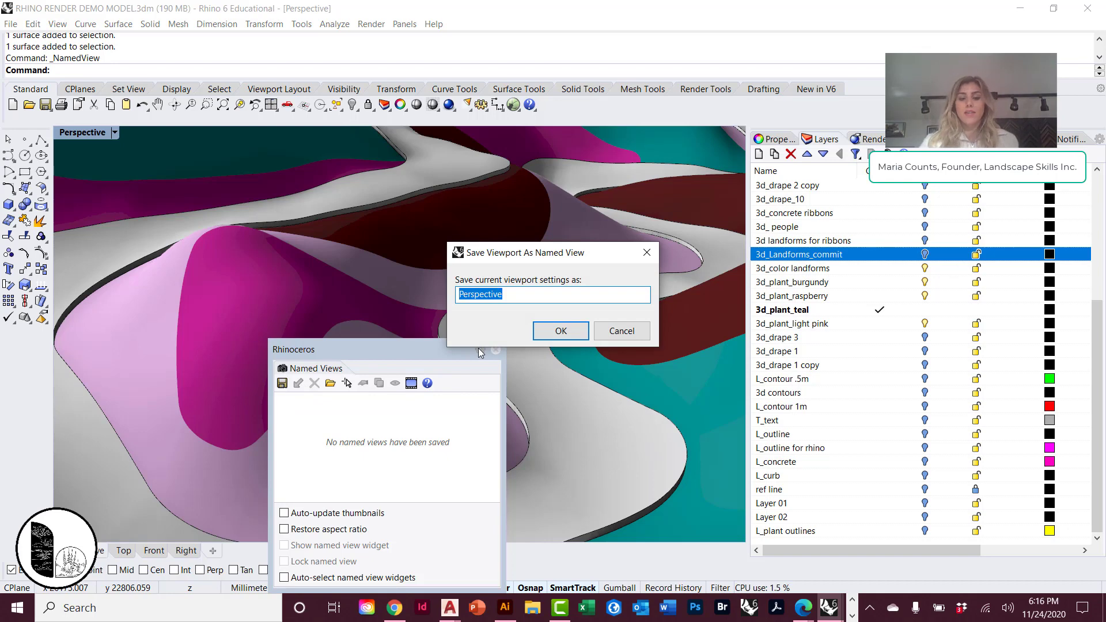
{"action": "type", "text": "view 001"}
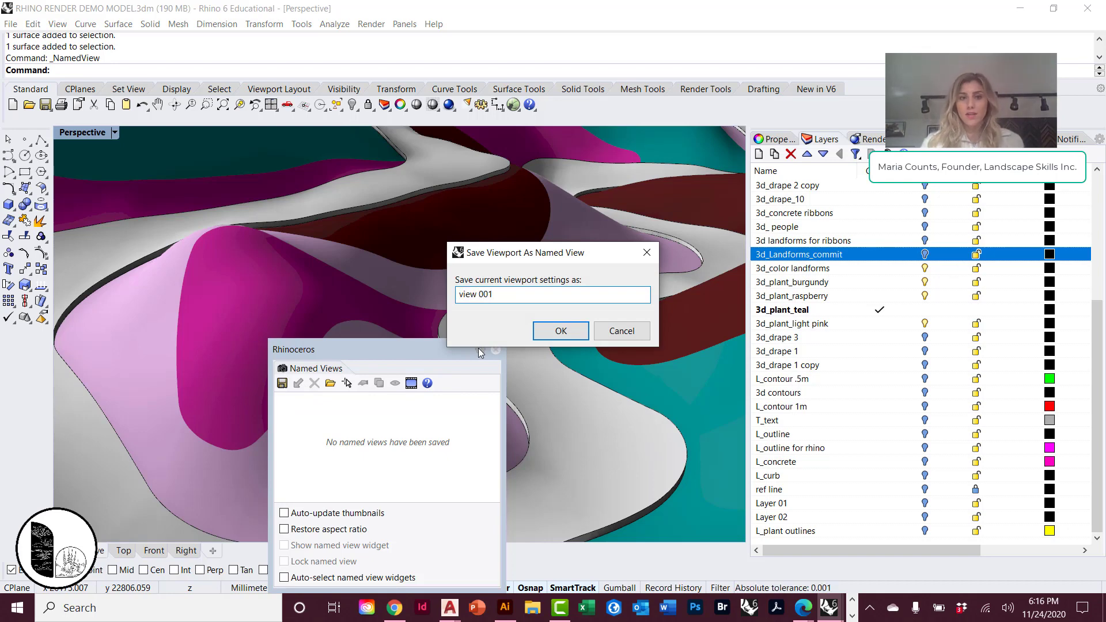
{"action": "key", "text": "Return"}
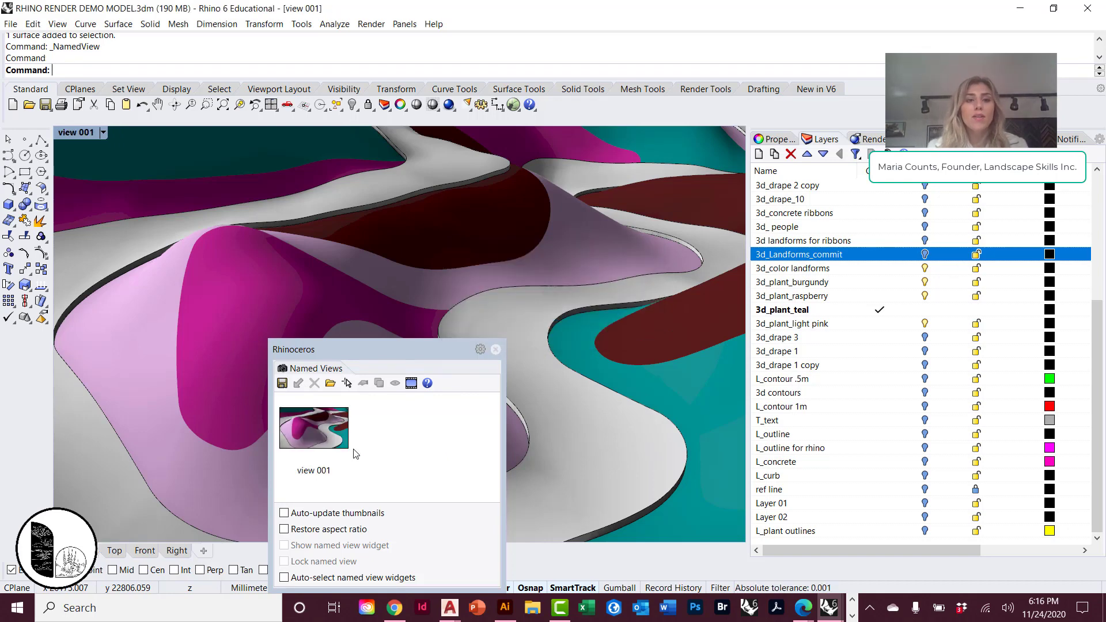
{"action": "left_click", "coordinate": [495, 349]}
Frame a second angle over the winding path and planting, and save it as a named view called "view 002".
{"action": "scroll", "coordinate": [505, 340], "scroll_direction": "down", "scroll_amount": 6}
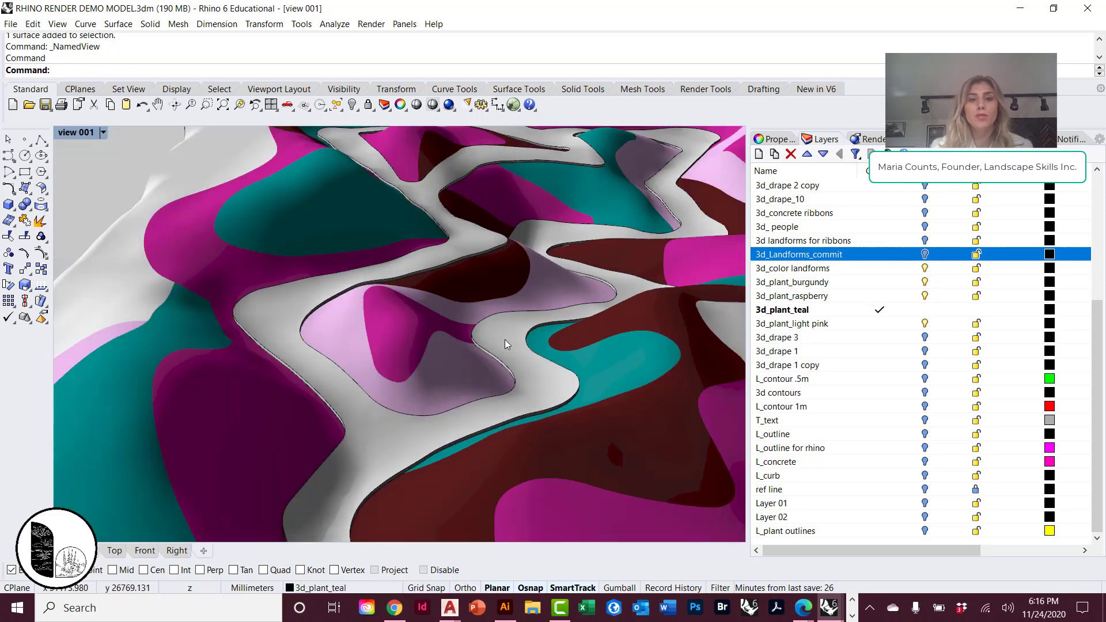
{"action": "scroll", "coordinate": [504, 340], "scroll_direction": "down", "scroll_amount": 8}
{"action": "right_click_drag", "start_coordinate": [586, 348], "coordinate": [454, 367]}
{"action": "scroll", "coordinate": [496, 375], "scroll_direction": "up", "scroll_amount": 6}
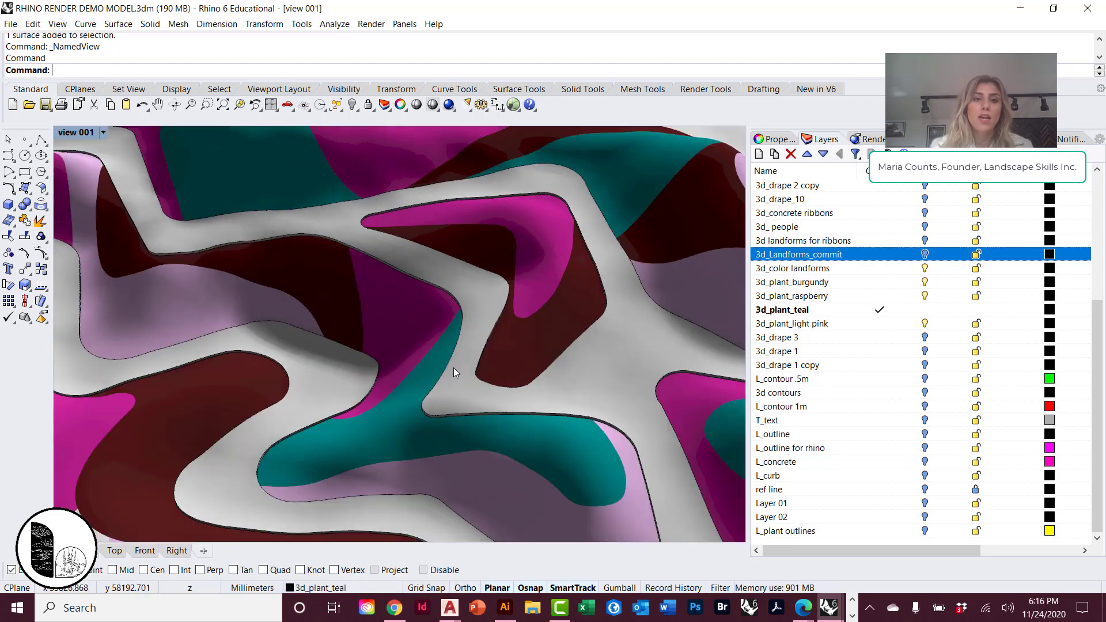
{"action": "scroll", "coordinate": [454, 367], "scroll_direction": "up", "scroll_amount": 4}
{"action": "left_click", "coordinate": [108, 133]}
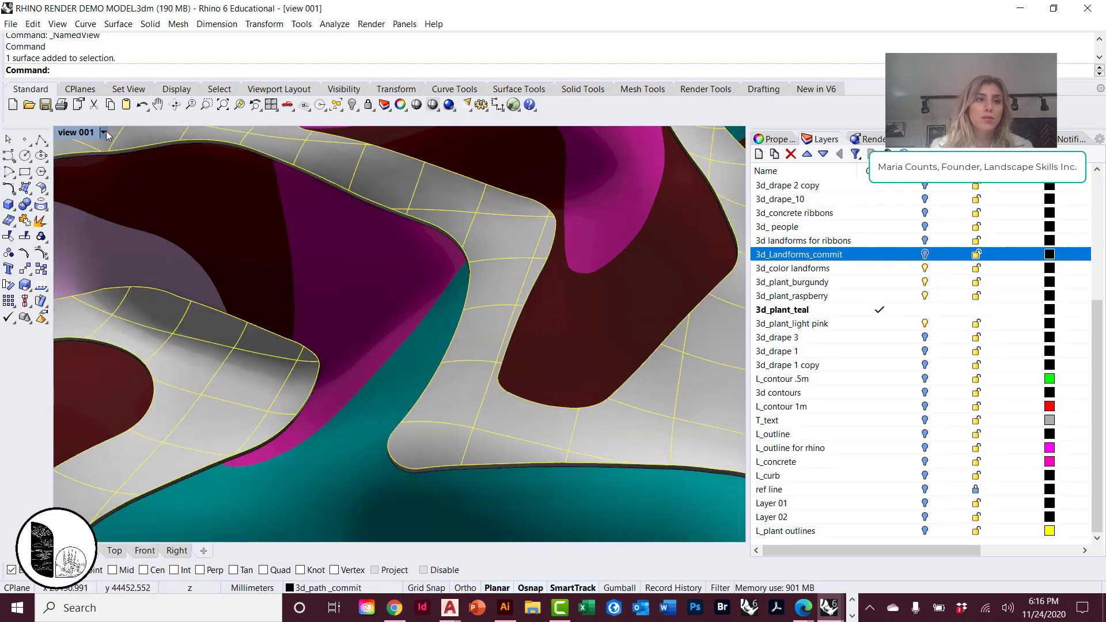
{"action": "scroll", "coordinate": [341, 296], "scroll_direction": "down", "scroll_amount": 5}
{"action": "key", "text": "Escape"}
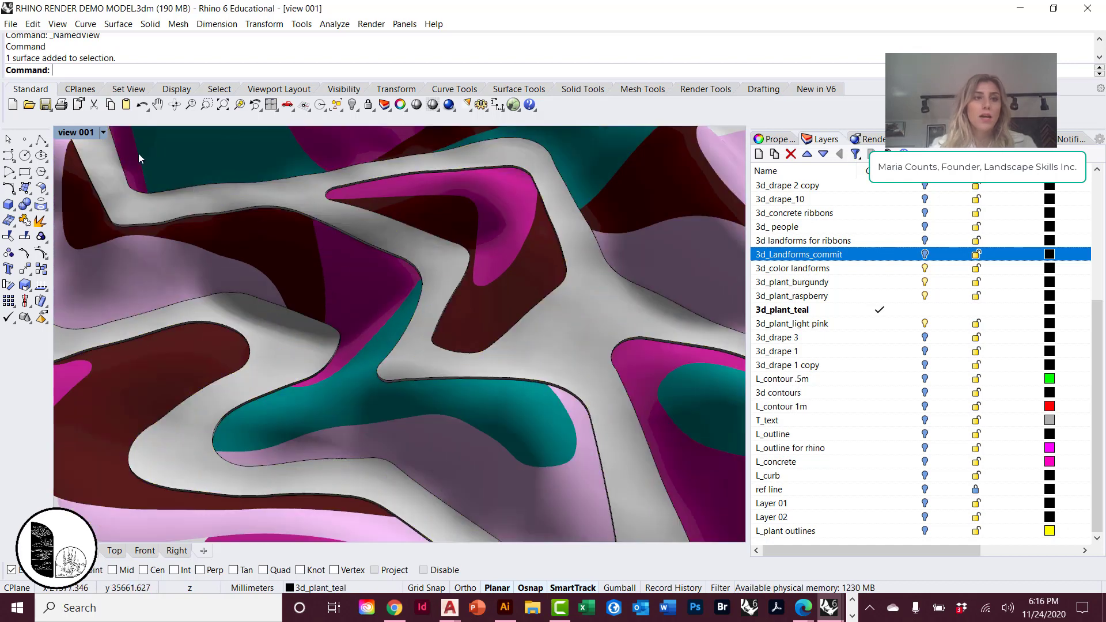
{"action": "left_click", "coordinate": [104, 132]}
{"action": "mouse_move", "coordinate": [130, 375]}
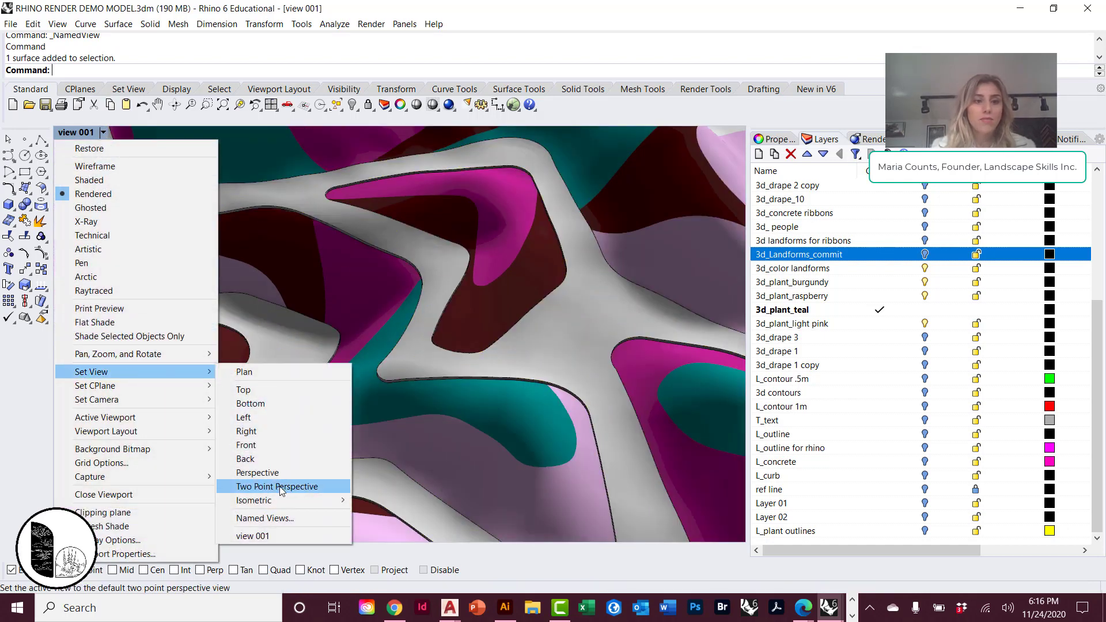
{"action": "left_click", "coordinate": [271, 519]}
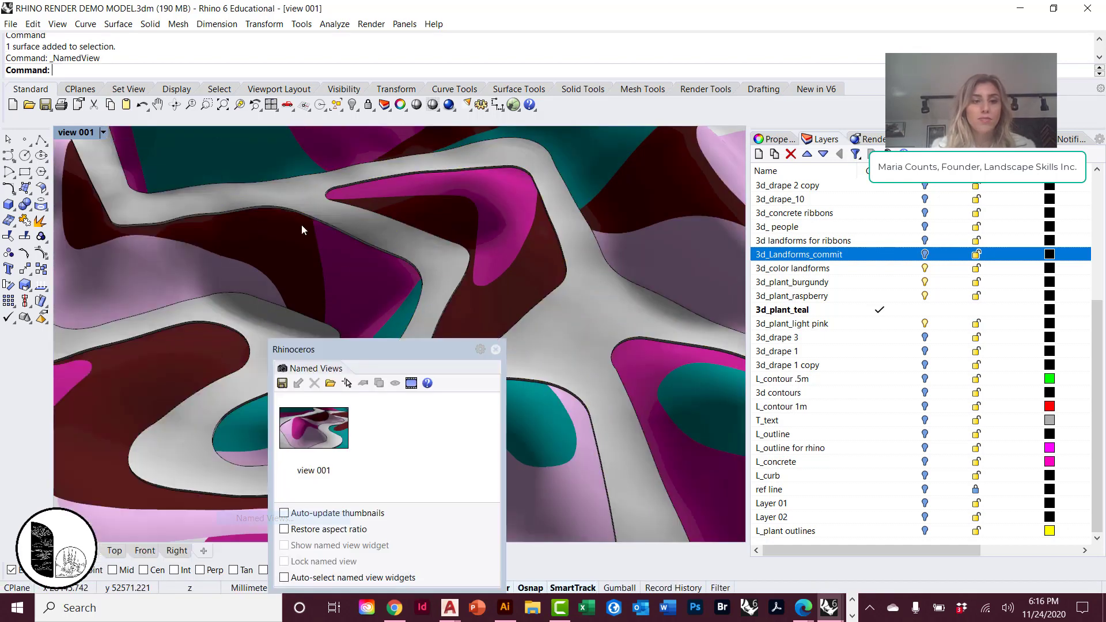
{"action": "left_click", "coordinate": [283, 383]}
{"action": "type", "text": "view 002"}
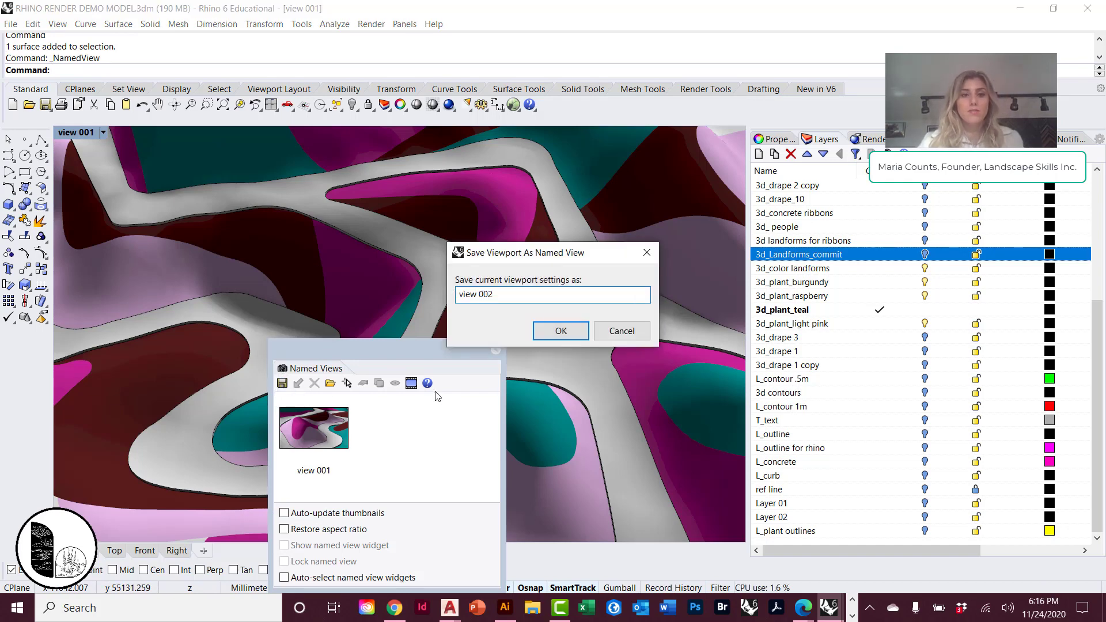
{"action": "key", "text": "Return"}
{"action": "left_click", "coordinate": [495, 349]}
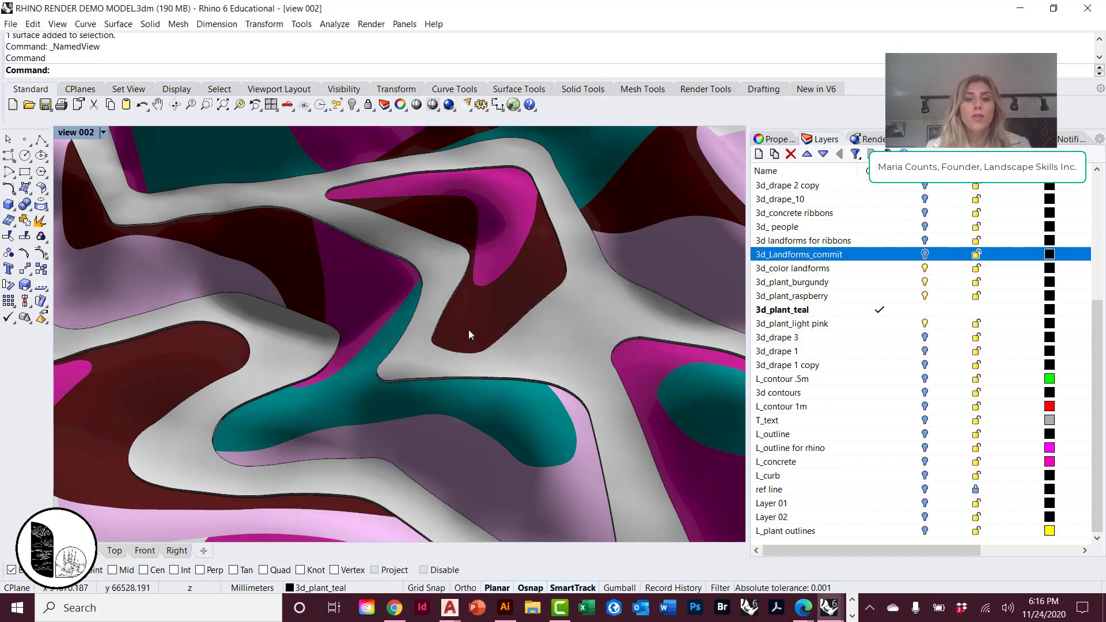
Orbit away from view 002, restore the named view "view 001", and bring the layers' material swatches into sight.
{"action": "right_click_drag", "start_coordinate": [468, 330], "coordinate": [401, 317]}
{"action": "scroll", "coordinate": [401, 317], "scroll_direction": "up", "scroll_amount": 5}
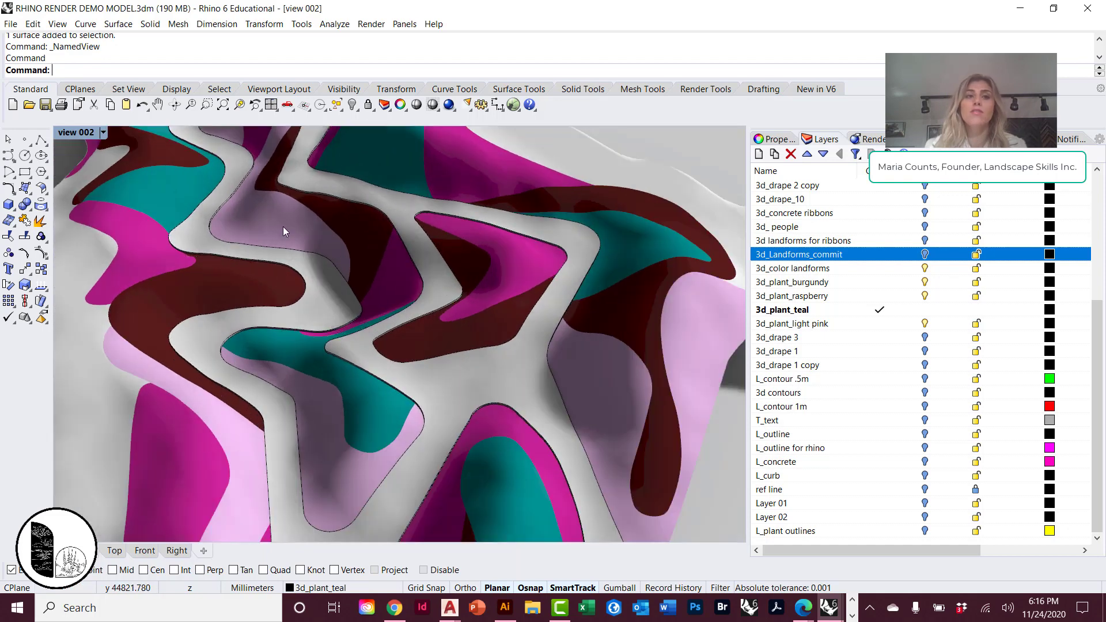
{"action": "left_click", "coordinate": [104, 134]}
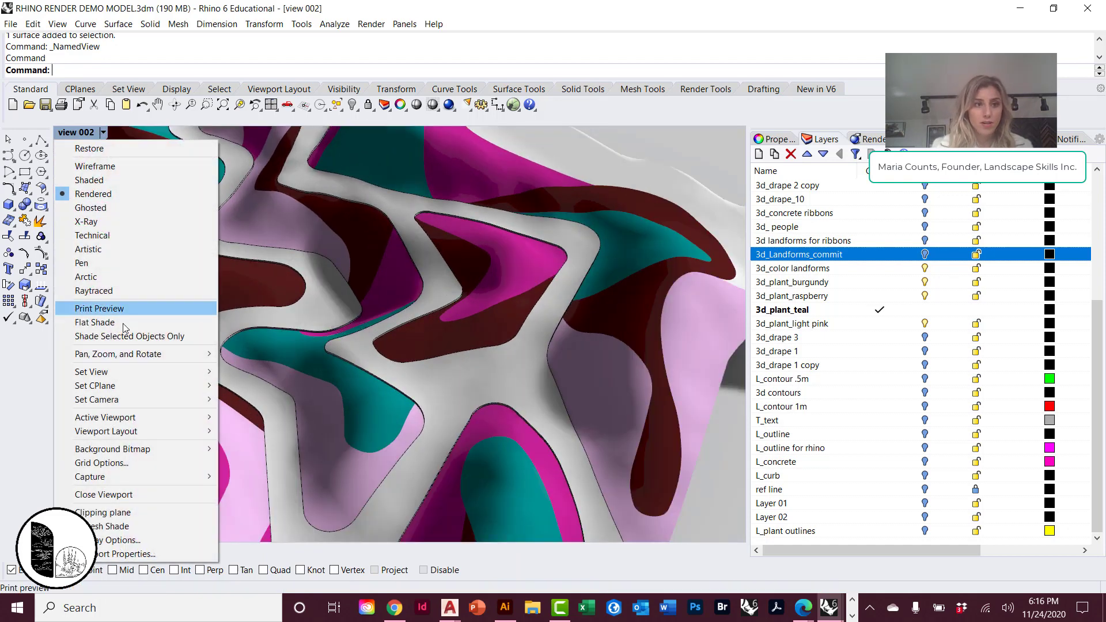
{"action": "mouse_move", "coordinate": [154, 371]}
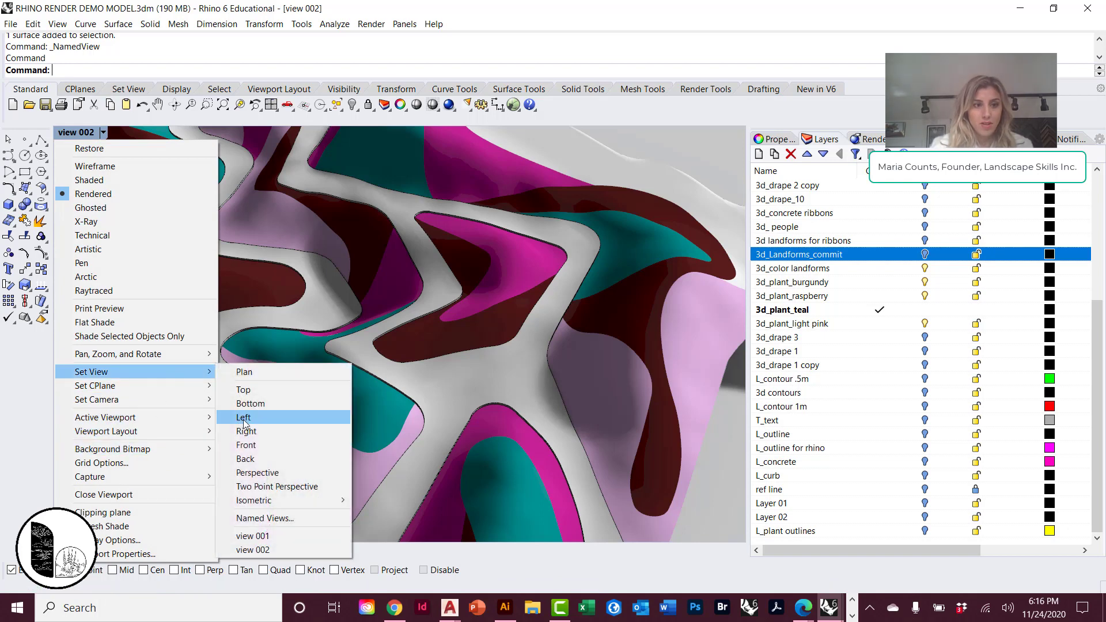
{"action": "left_click", "coordinate": [253, 536]}
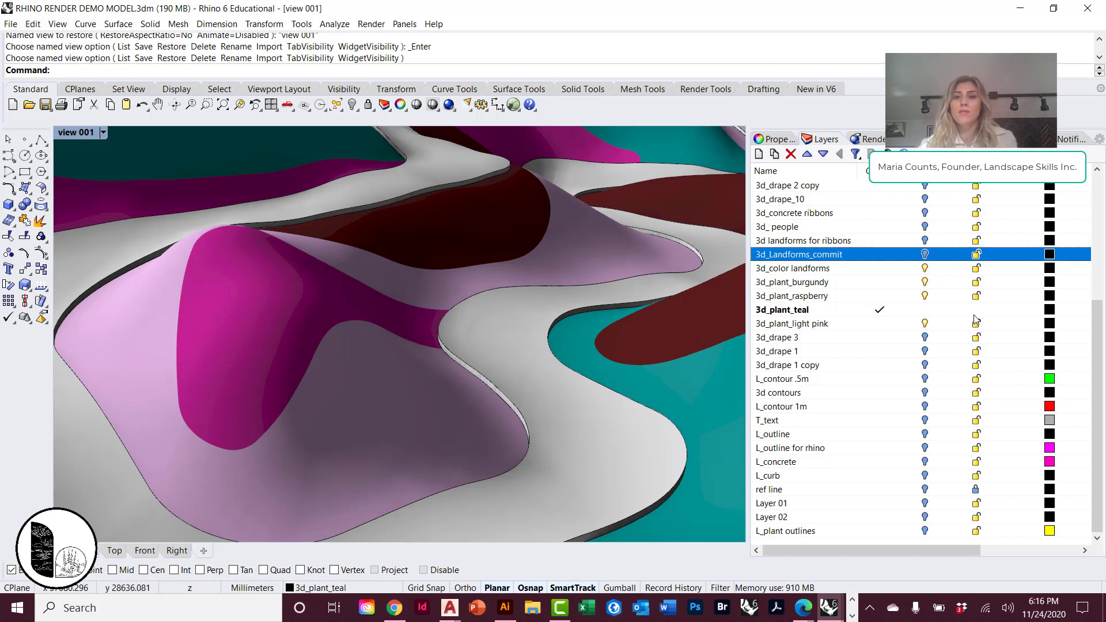
{"action": "left_click_drag", "start_coordinate": [974, 553], "coordinate": [1006, 553]}
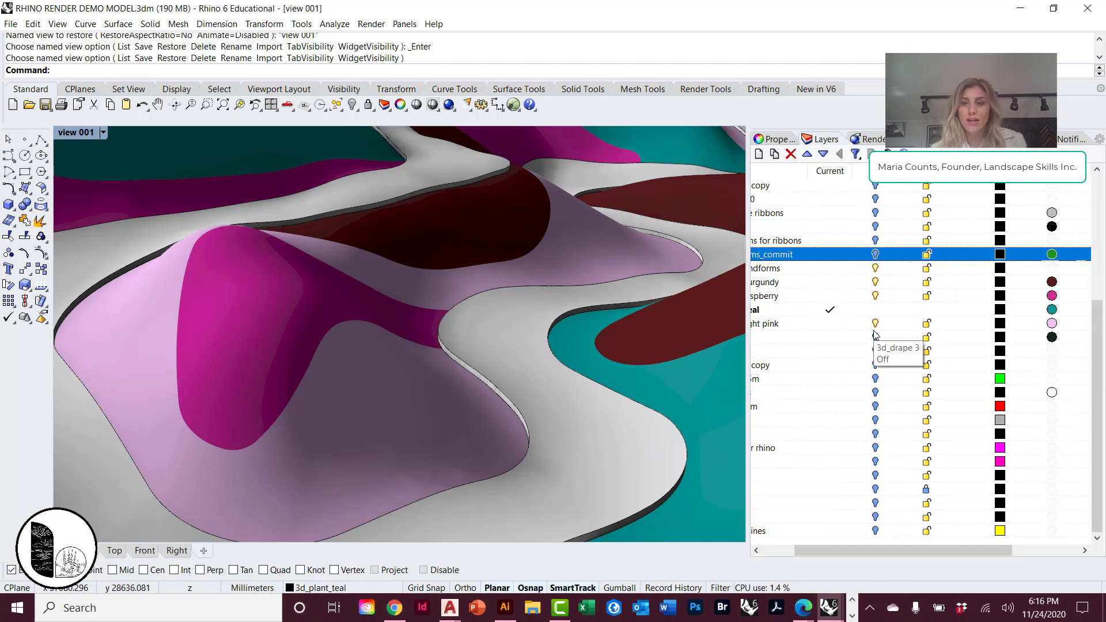
Switch to the RHINO DEMO MODEL.3dm window, select the terrain's base planar surface to identify its layer, and highlight the 3d path layer.
{"action": "mouse_move", "coordinate": [830, 608]}
{"action": "left_click", "coordinate": [813, 524]}
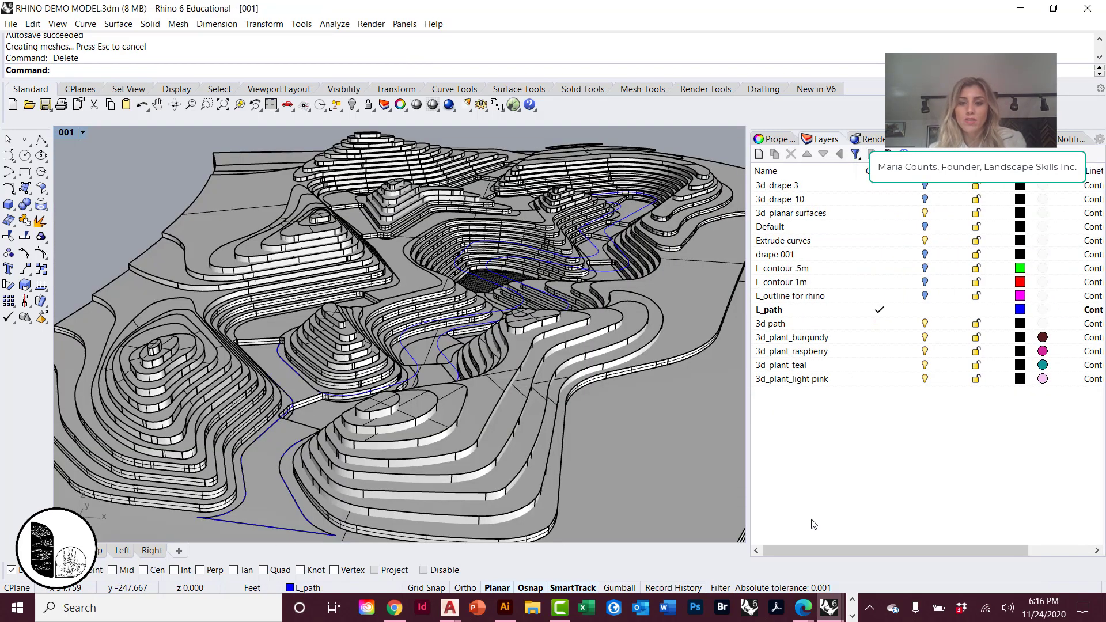
{"action": "left_click", "coordinate": [708, 284]}
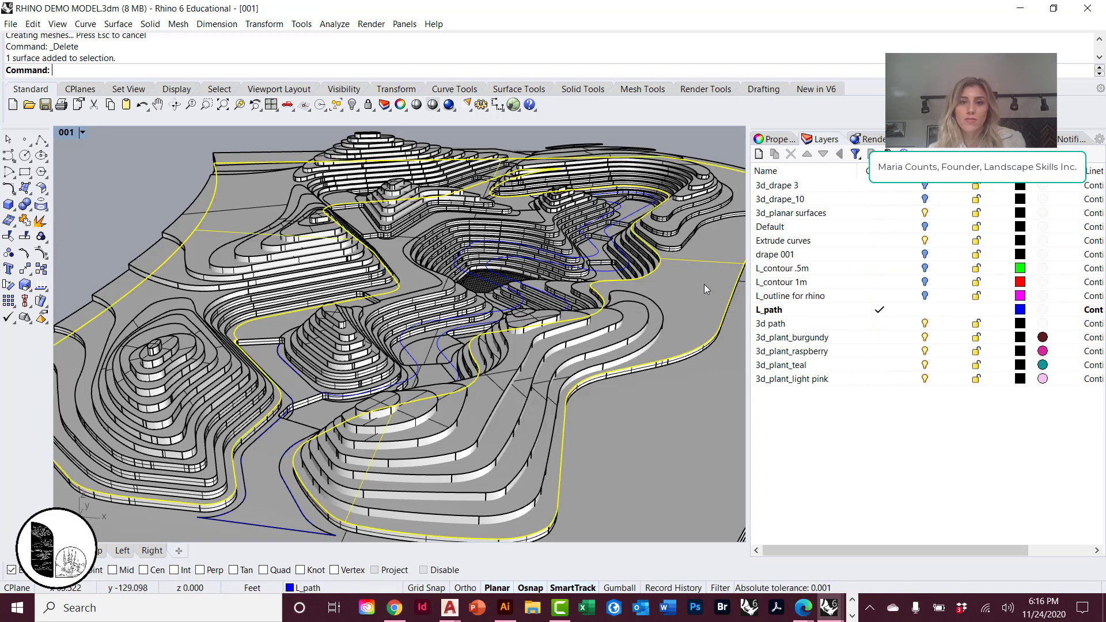
{"action": "left_click", "coordinate": [847, 323]}
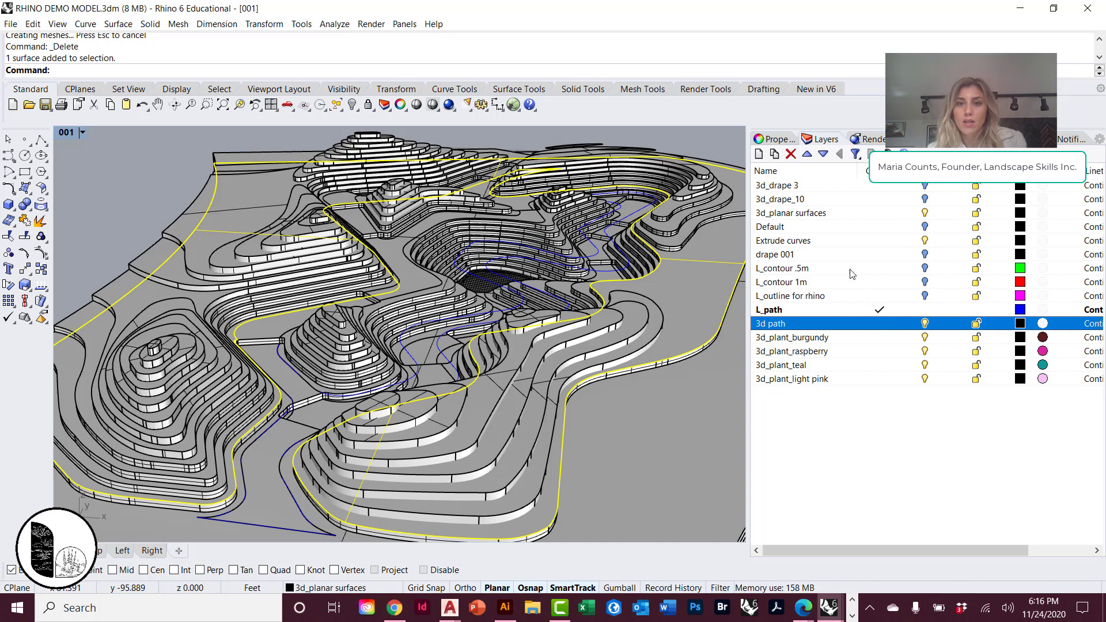
Give the Extrude curves layer a plaster material in dark navy, RGB 26, 28, 54.
{"action": "left_click", "coordinate": [903, 241]}
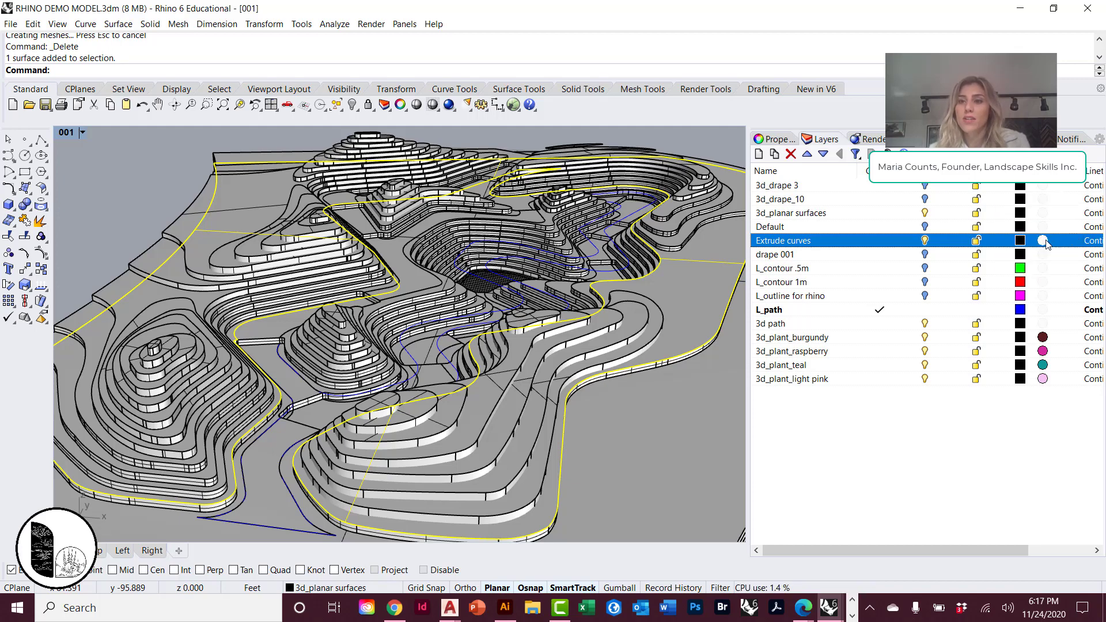
{"action": "left_click", "coordinate": [1044, 241]}
{"action": "left_click", "coordinate": [651, 269]}
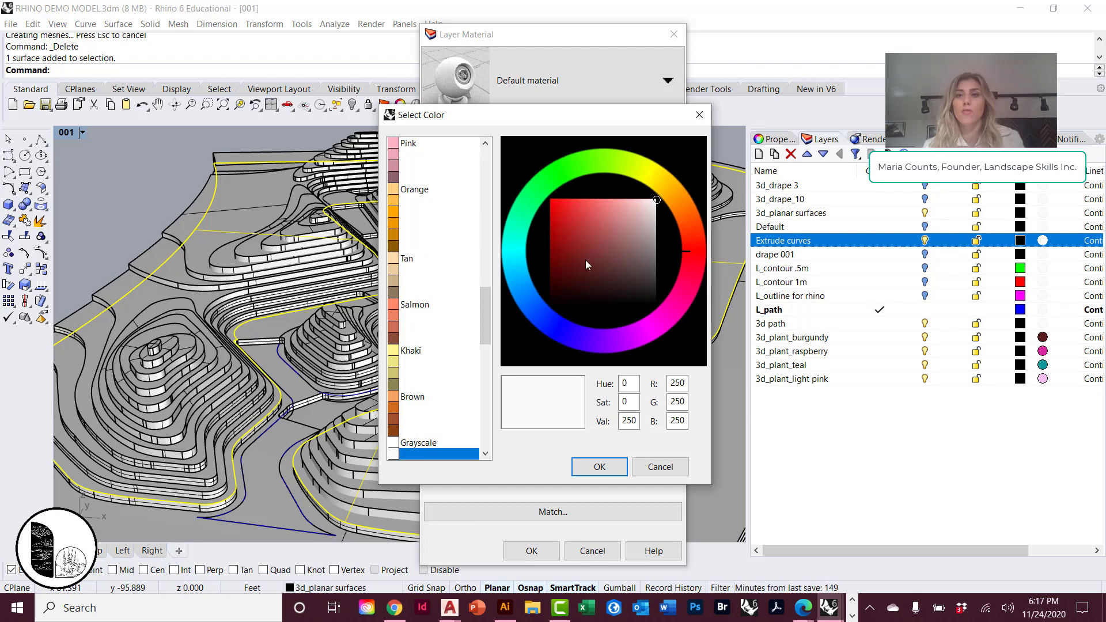
{"action": "left_click", "coordinate": [575, 248]}
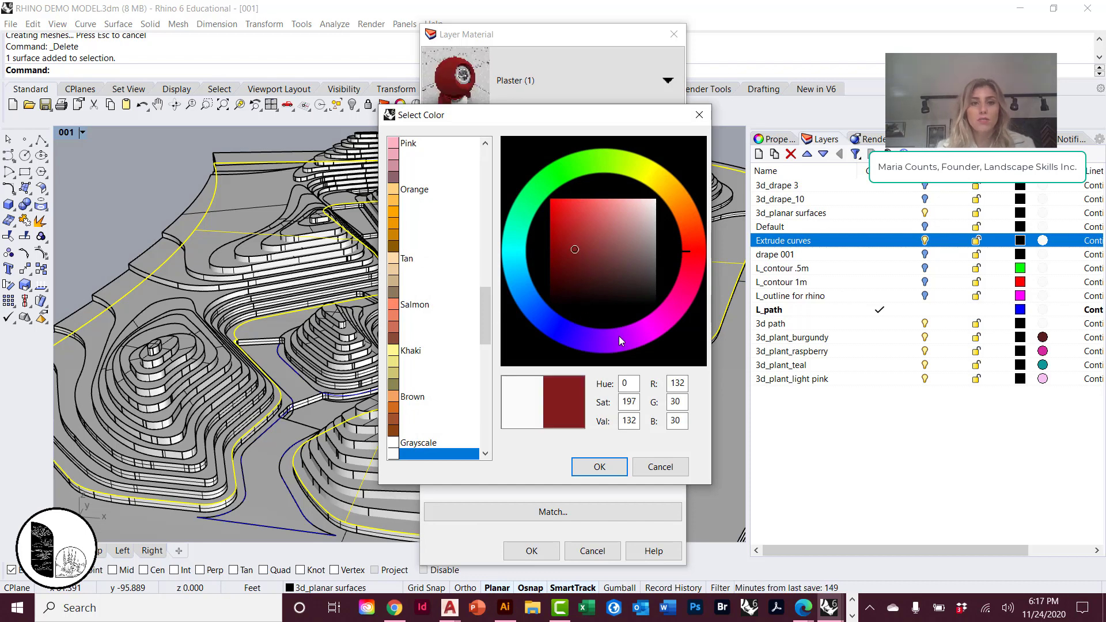
{"action": "left_click", "coordinate": [603, 281]}
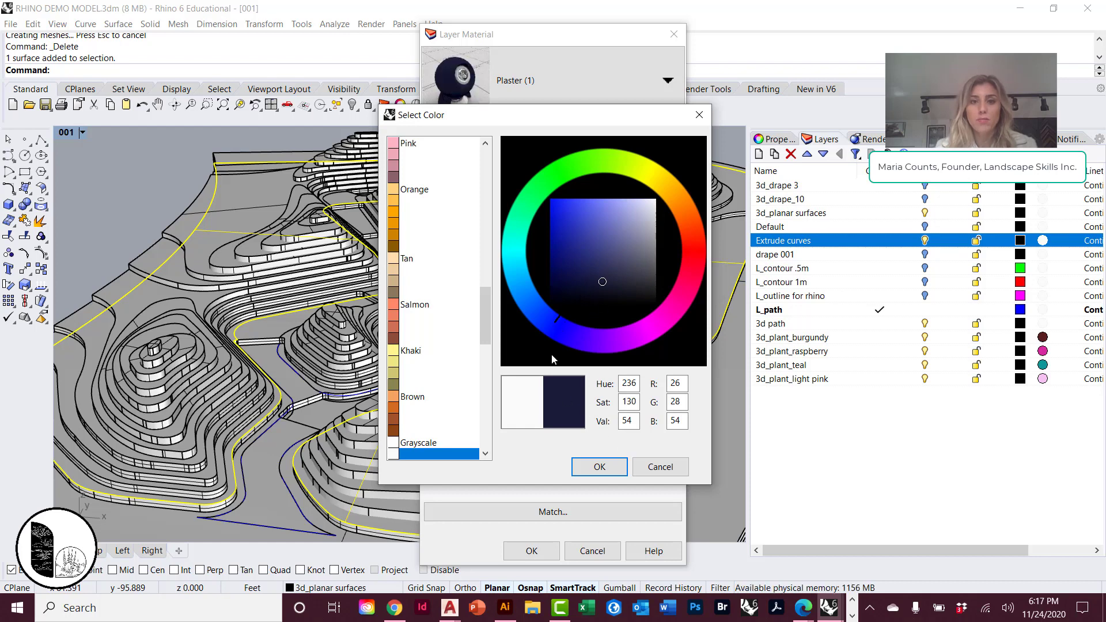
{"action": "left_click", "coordinate": [600, 467]}
{"action": "left_click", "coordinate": [549, 555]}
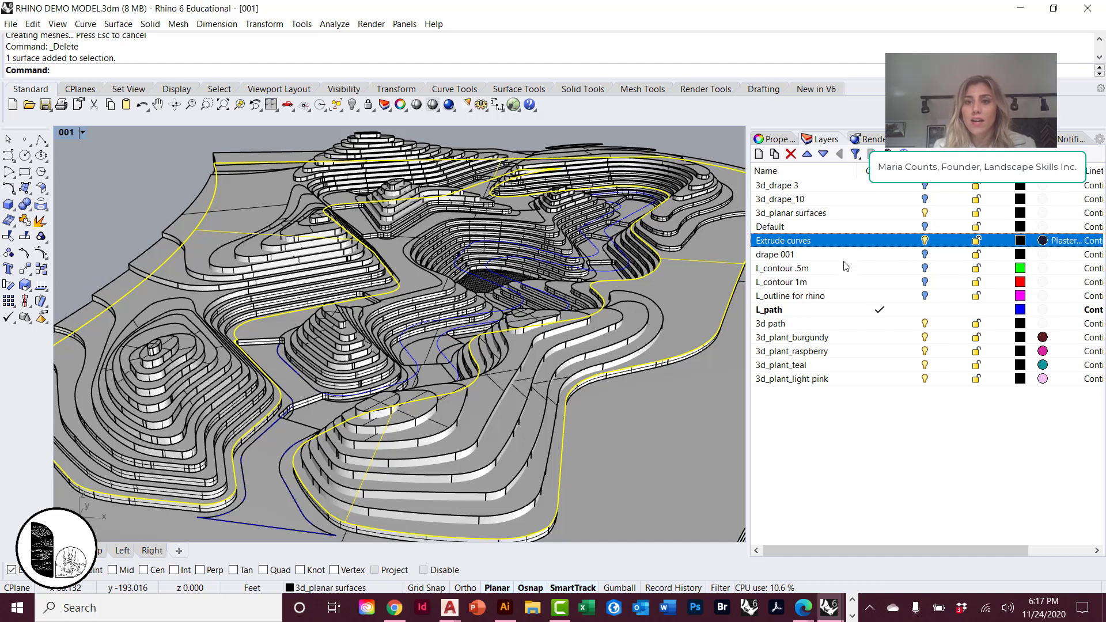
Give the 3d_planar surfaces layer a plaster material in bright blue, RGB 70, 160, 233.
{"action": "left_click", "coordinate": [815, 213]}
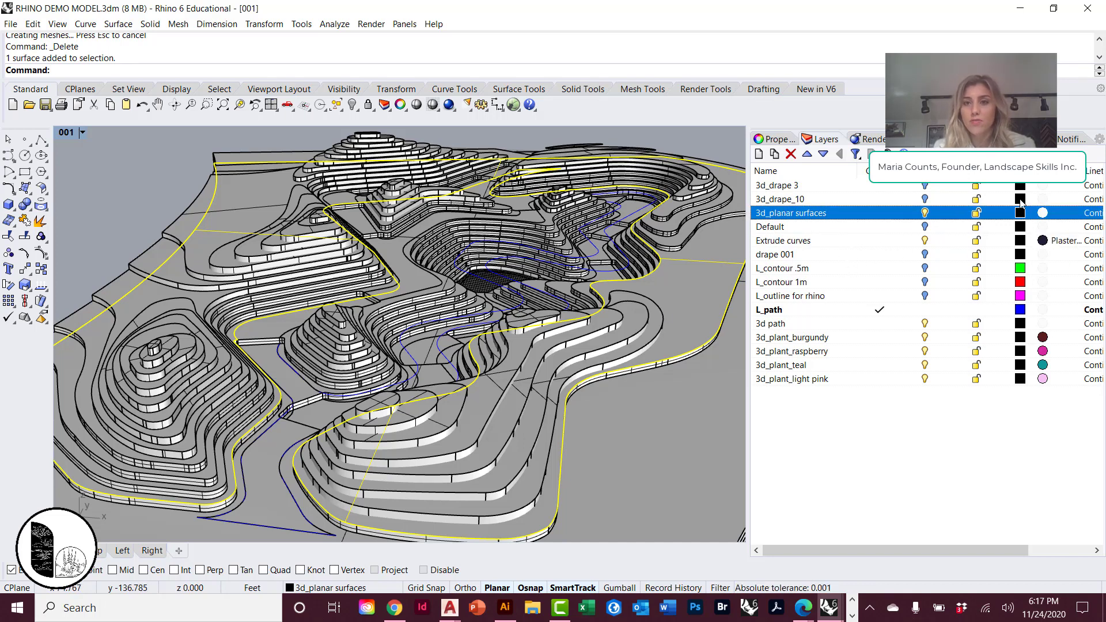
{"action": "left_click", "coordinate": [1043, 213]}
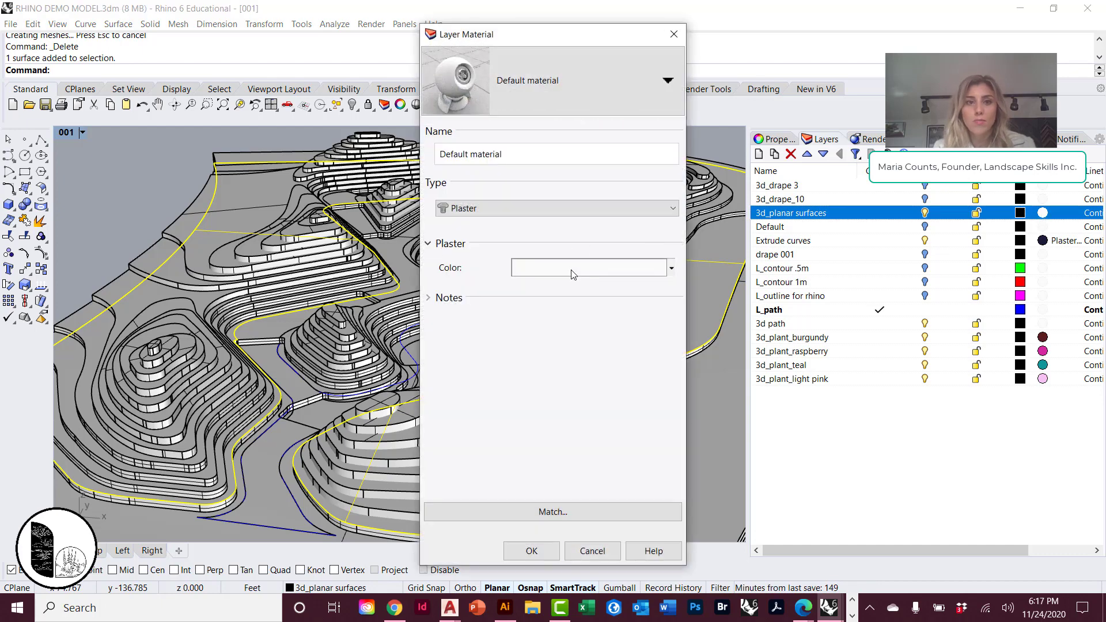
{"action": "left_click", "coordinate": [573, 269]}
{"action": "left_click", "coordinate": [526, 291]}
{"action": "left_click", "coordinate": [583, 233]}
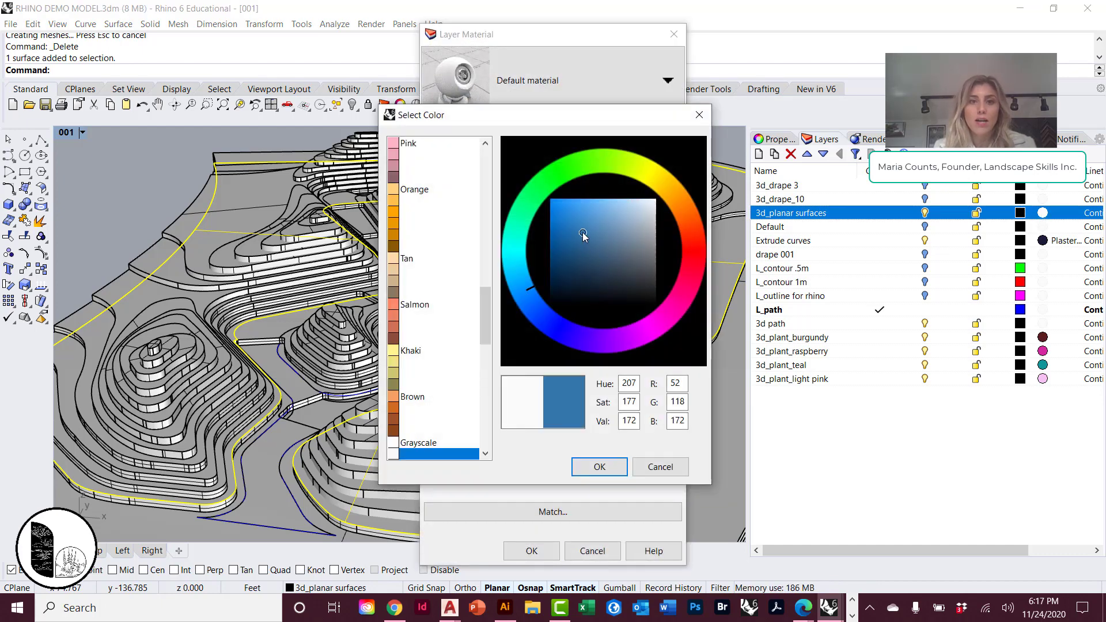
{"action": "left_click", "coordinate": [582, 207]}
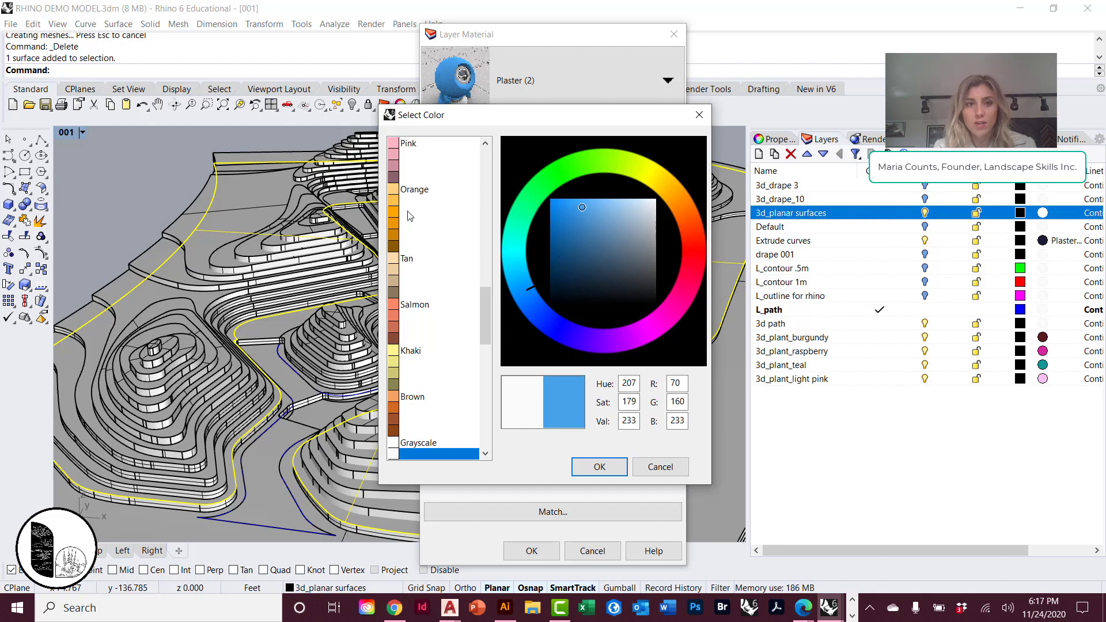
{"action": "left_click", "coordinate": [600, 467]}
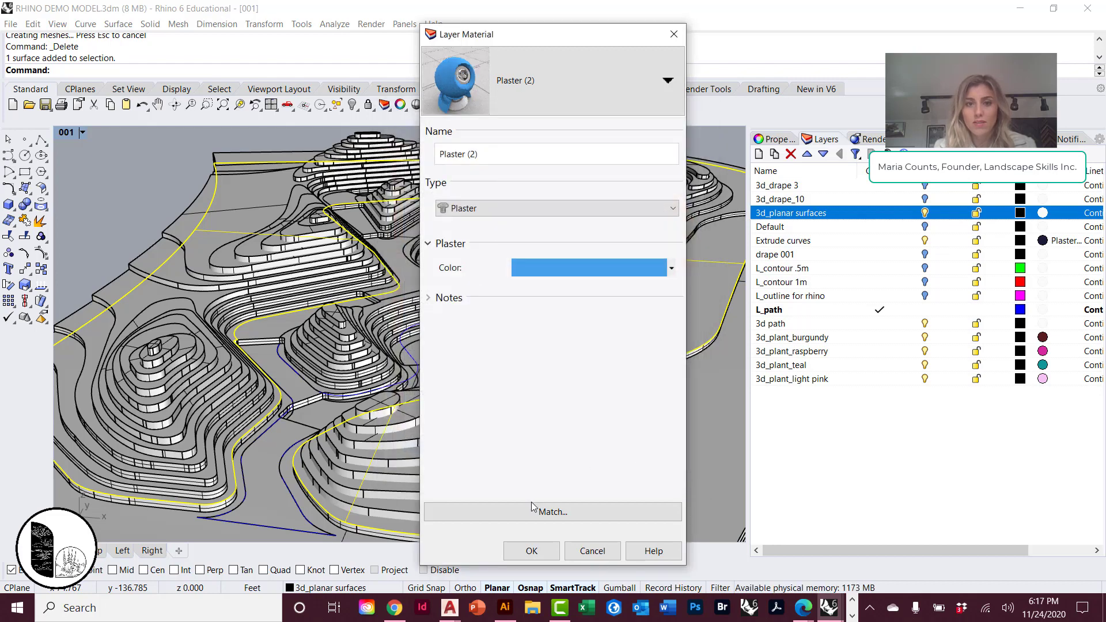
{"action": "left_click", "coordinate": [532, 551]}
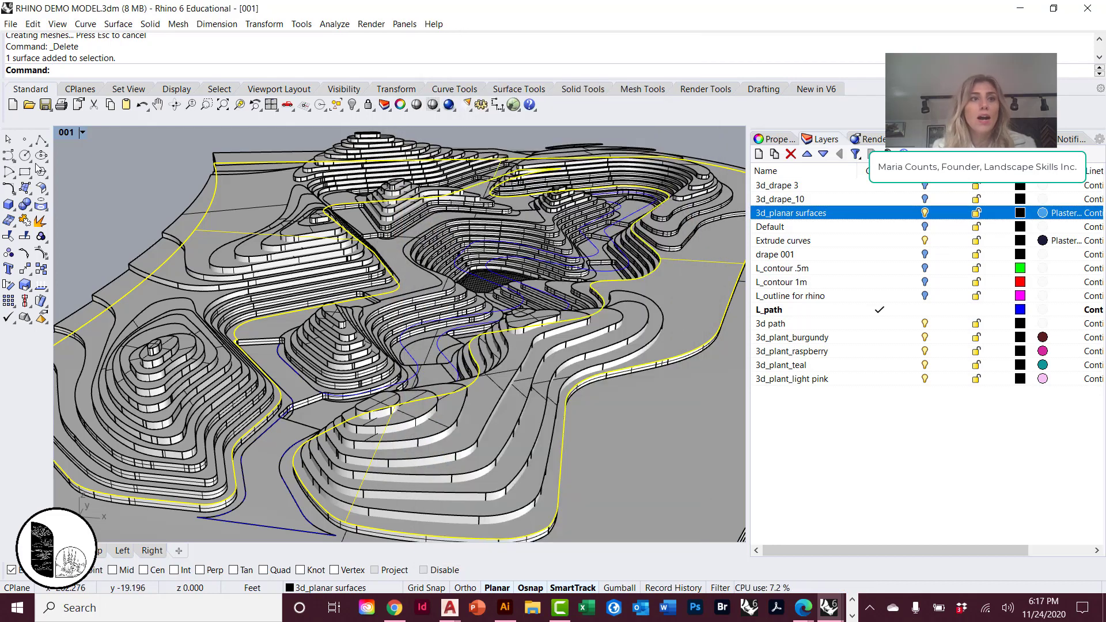
Set viewport 001 to the Rendered display mode and clear the surface selection.
{"action": "left_click", "coordinate": [84, 133]}
{"action": "left_click", "coordinate": [93, 194]}
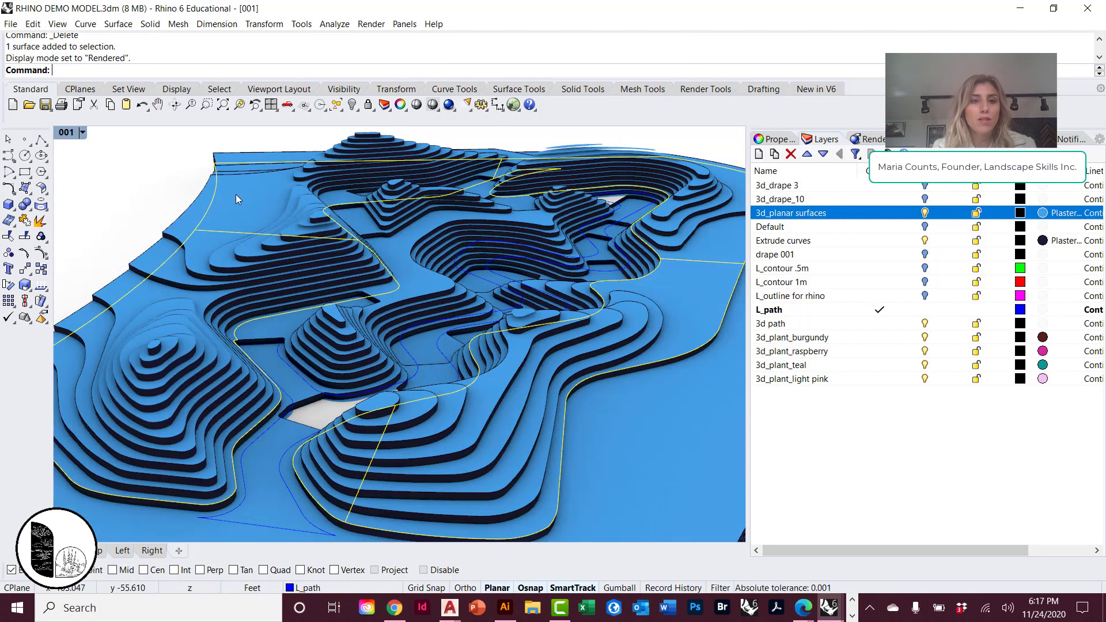
{"action": "right_click_drag", "start_coordinate": [237, 195], "coordinate": [260, 220]}
{"action": "left_click", "coordinate": [142, 226]}
Frame a closer angle over the blue stepped landforms, render it with the Render command, and close the render window.
{"action": "right_click_drag", "start_coordinate": [86, 326], "coordinate": [451, 218]}
{"action": "scroll", "coordinate": [240, 224], "scroll_direction": "up", "scroll_amount": 5}
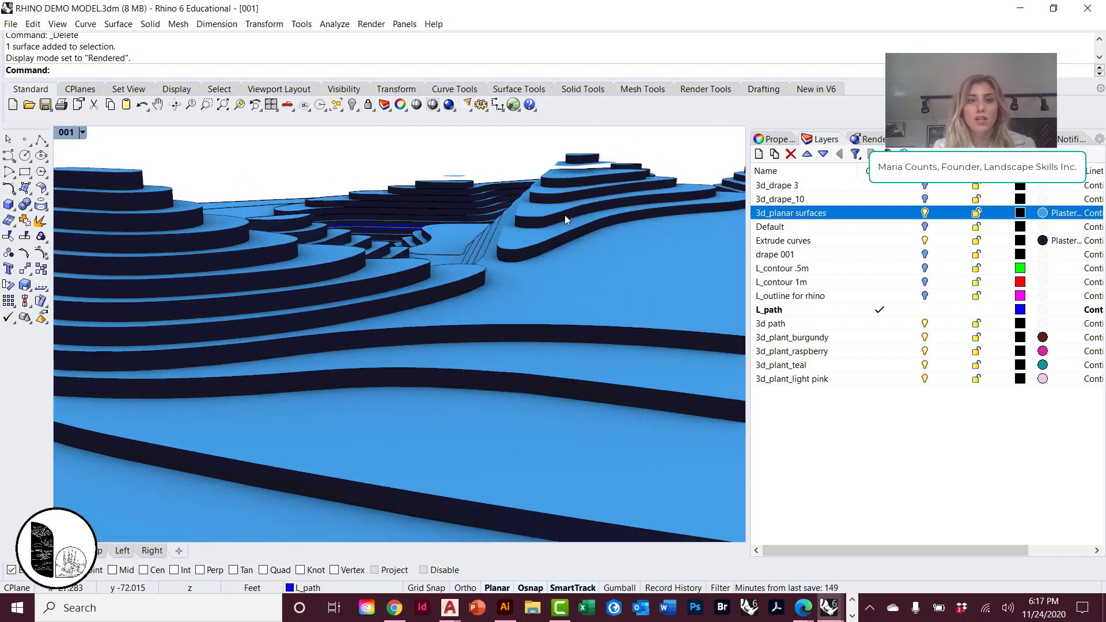
{"action": "right_click_drag", "start_coordinate": [585, 202], "coordinate": [619, 245]}
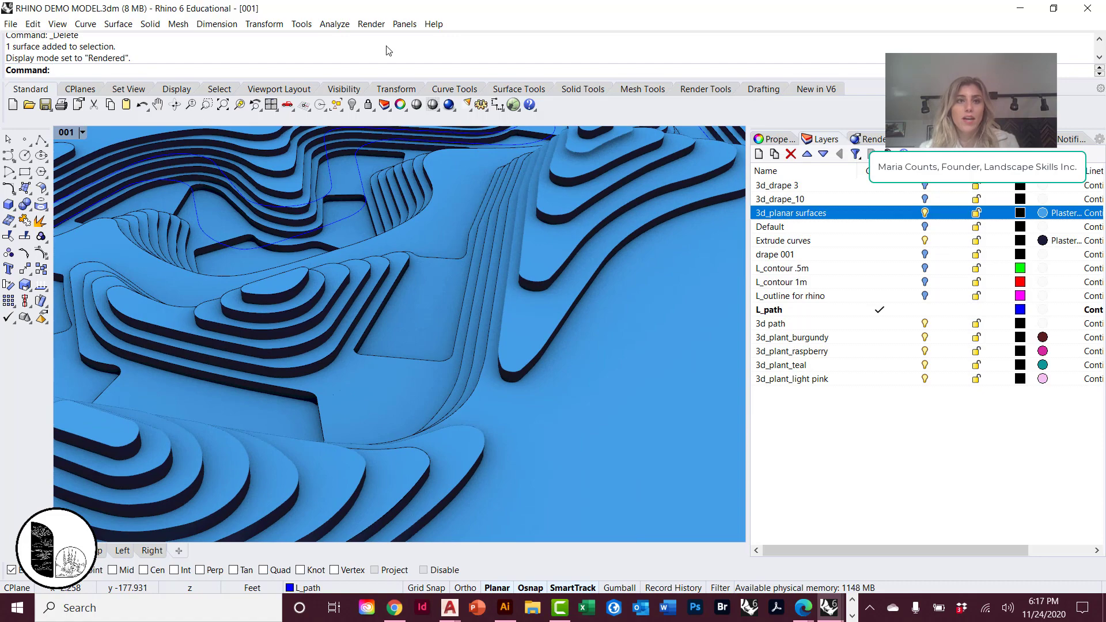
{"action": "type", "text": "Render"}
{"action": "key", "text": "Return"}
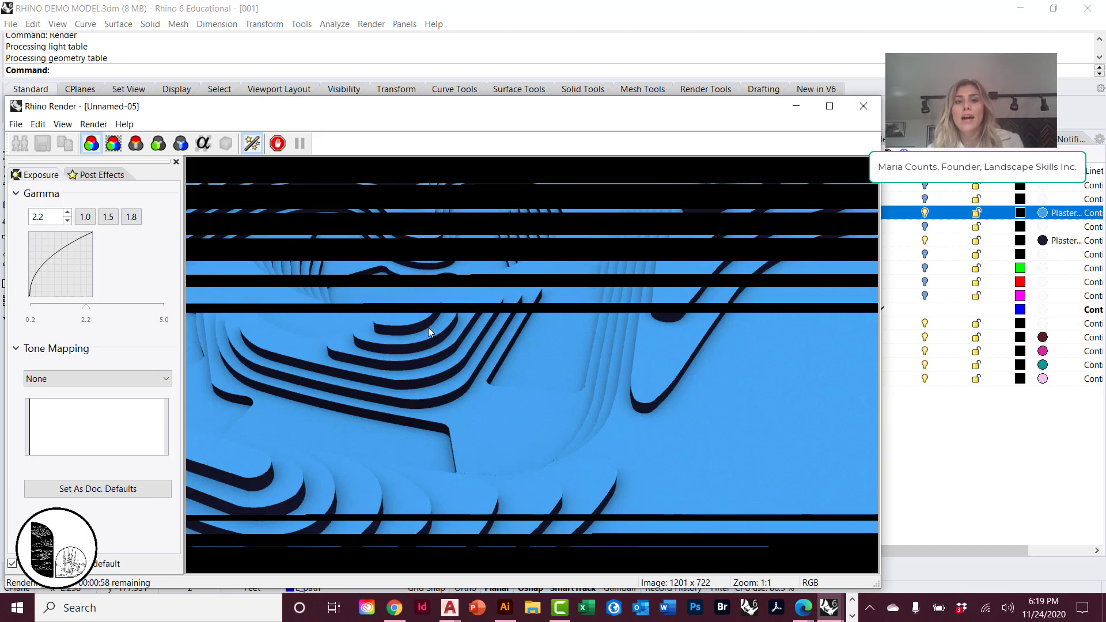
{"action": "left_click", "coordinate": [853, 111]}
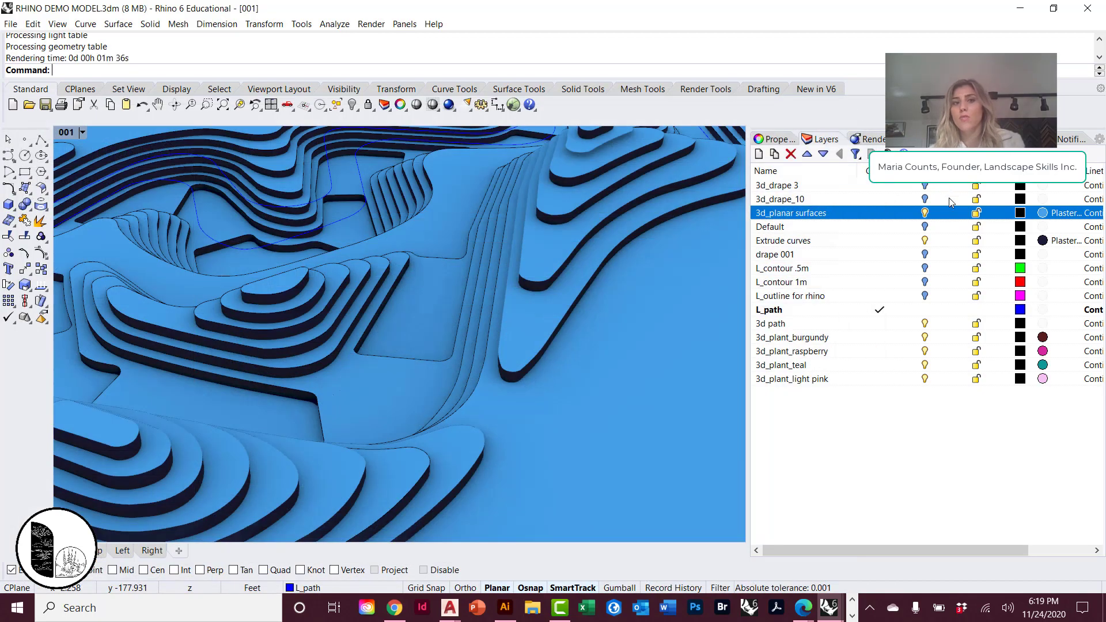
Try the Glass type for the 3d_planar surfaces layer's material, look through the existing materials, and discard the change.
{"action": "right_click_drag", "start_coordinate": [533, 274], "coordinate": [483, 282]}
{"action": "scroll", "coordinate": [421, 322], "scroll_direction": "down", "scroll_amount": 5}
{"action": "scroll", "coordinate": [482, 282], "scroll_direction": "up", "scroll_amount": 5}
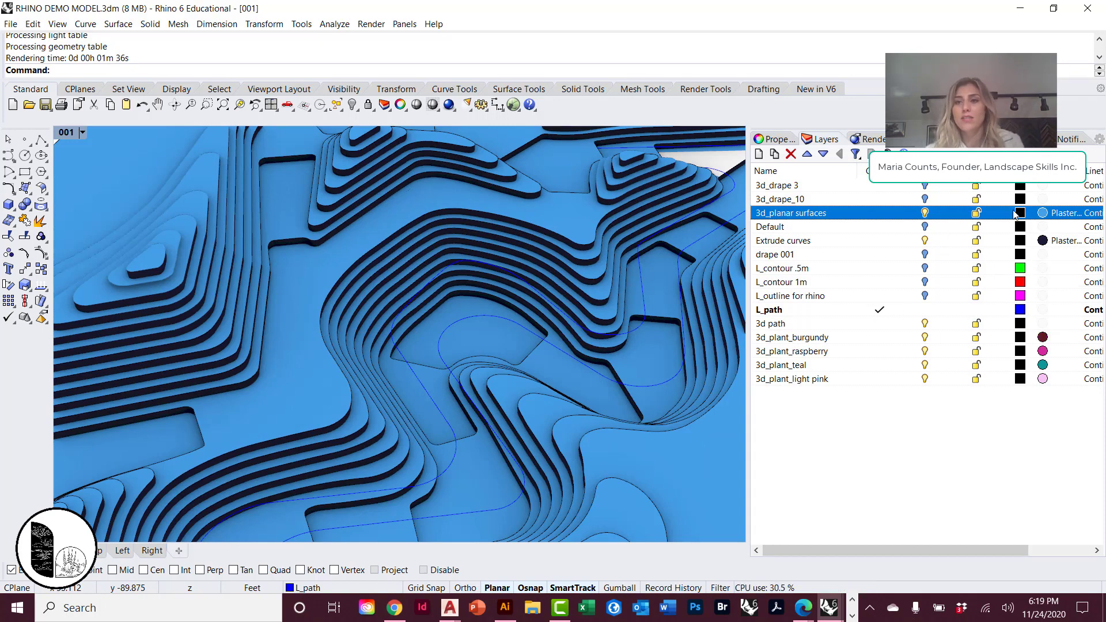
{"action": "left_click", "coordinate": [1063, 214]}
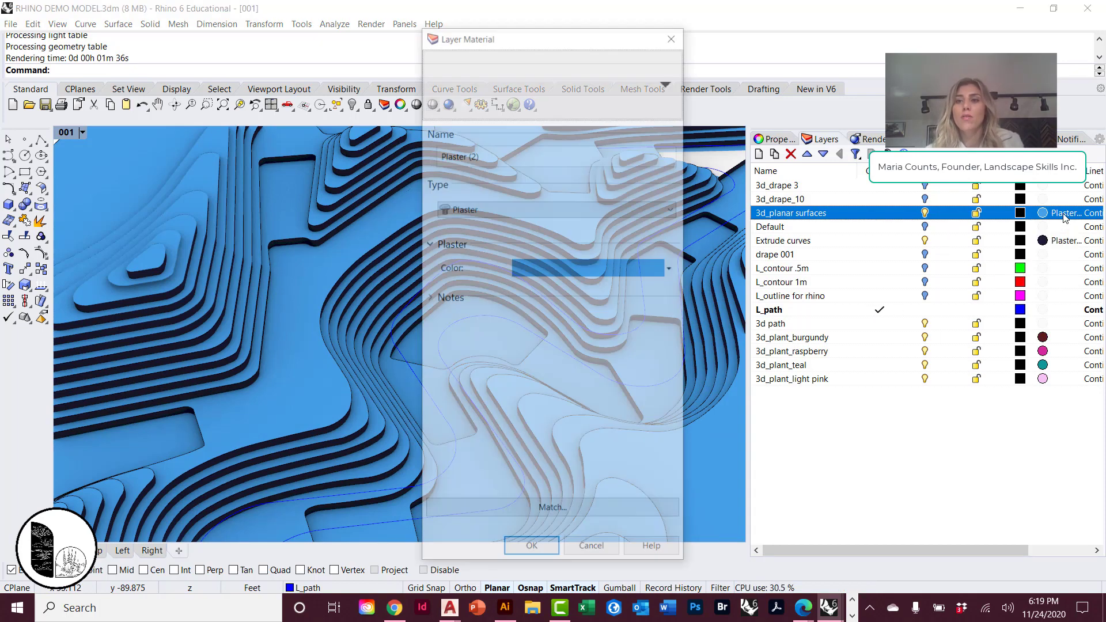
{"action": "left_click", "coordinate": [531, 205]}
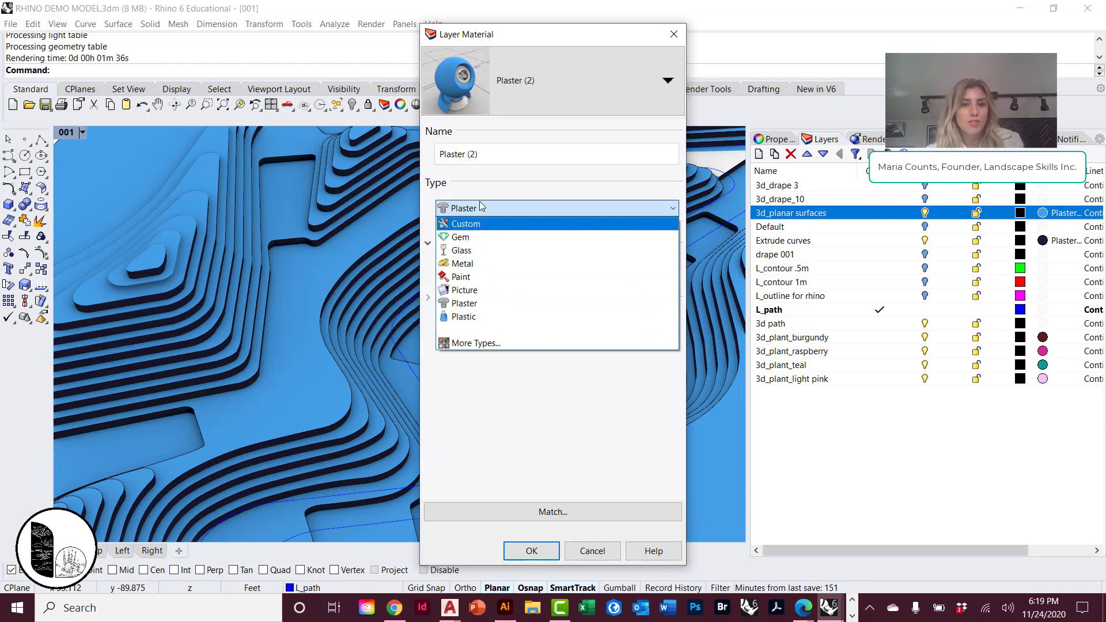
{"action": "left_click", "coordinate": [488, 251]}
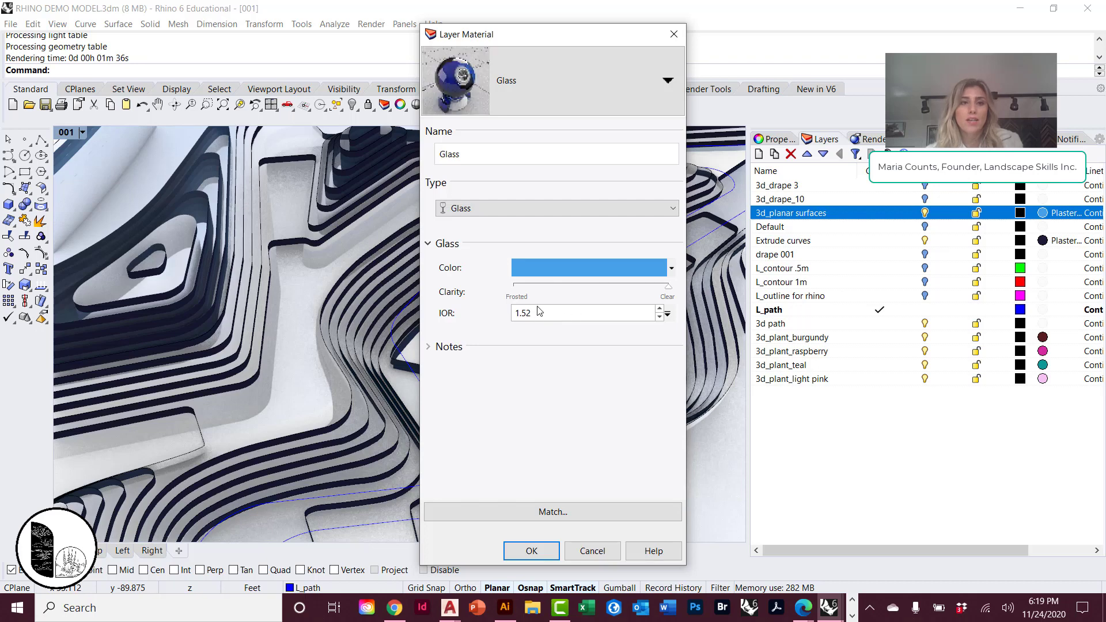
{"action": "left_click", "coordinate": [667, 82]}
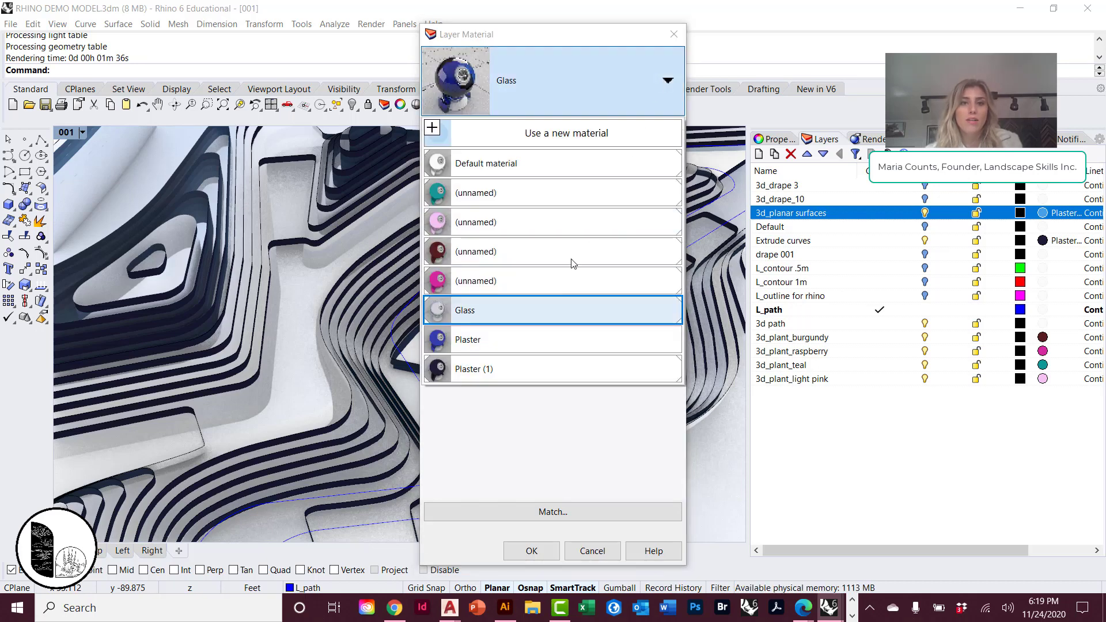
{"action": "left_click", "coordinate": [634, 89]}
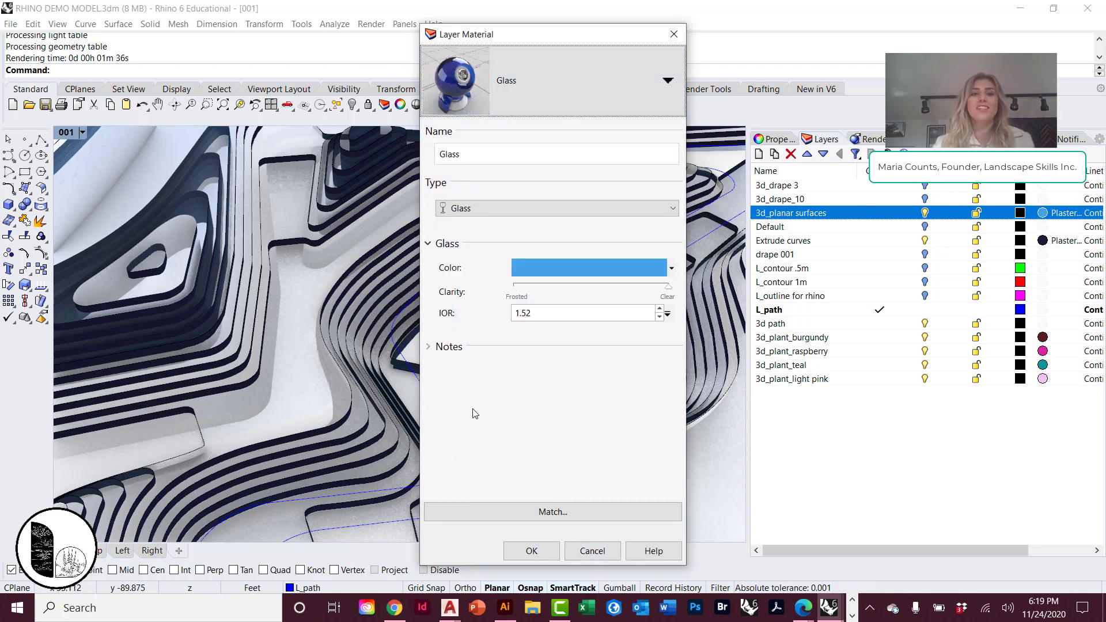
{"action": "left_click", "coordinate": [582, 554]}
{"action": "right_click_drag", "start_coordinate": [571, 403], "coordinate": [348, 315]}
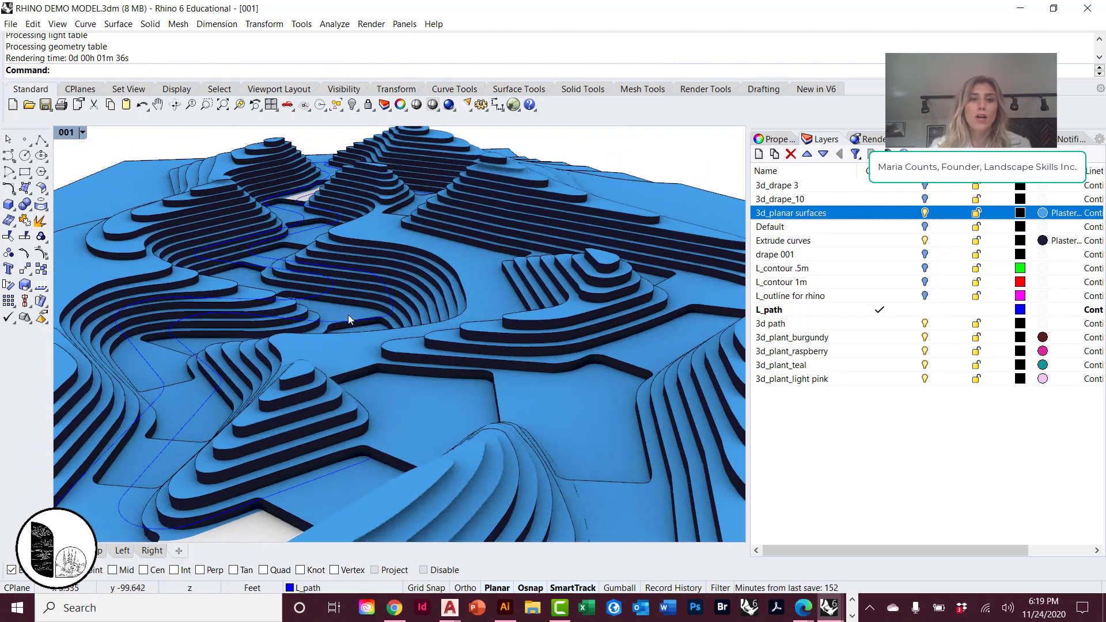
{"action": "scroll", "coordinate": [415, 312], "scroll_direction": "up", "scroll_amount": 5}
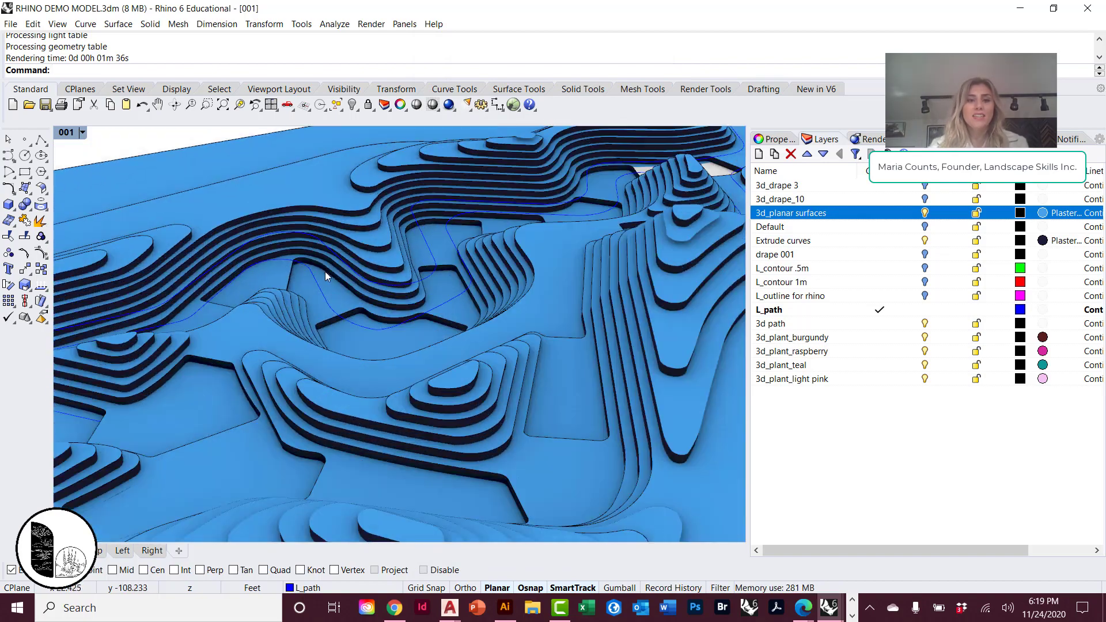
{"action": "right_click_drag", "start_coordinate": [602, 320], "coordinate": [555, 322]}
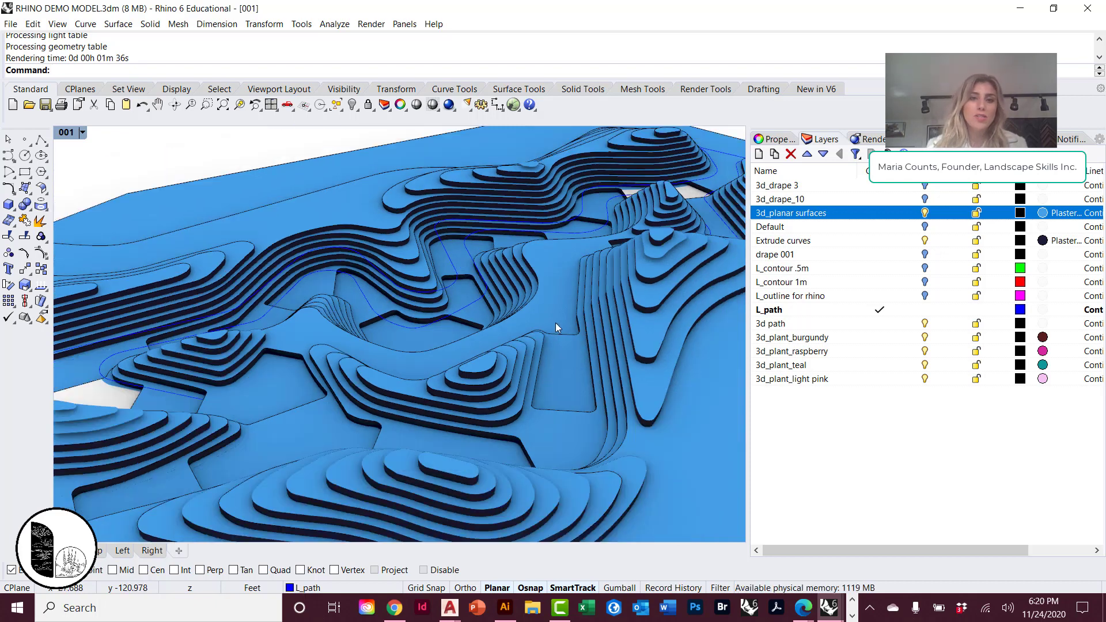